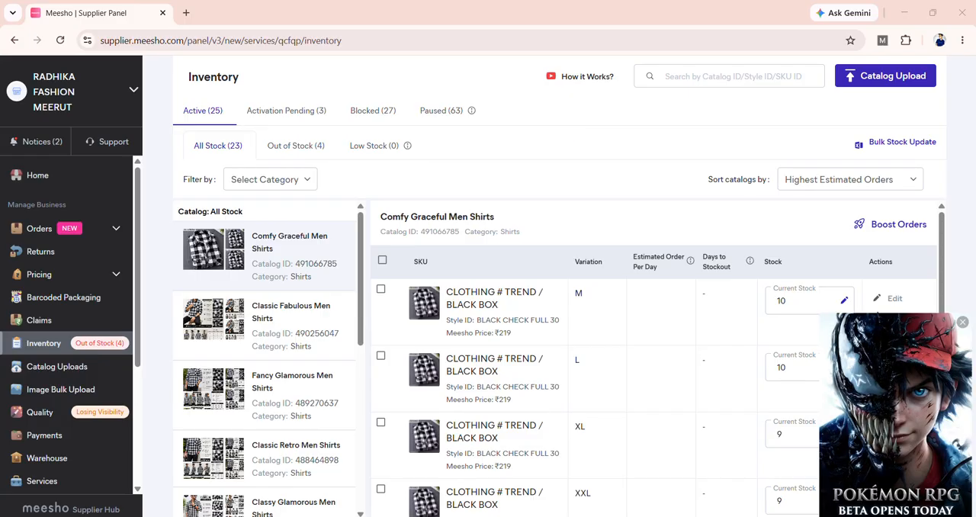
Step: Dismiss the pop-up game advertisement and minimise the LDPlayer window covering the supplier panel
{"action": "left_click", "coordinate": [963, 323]}
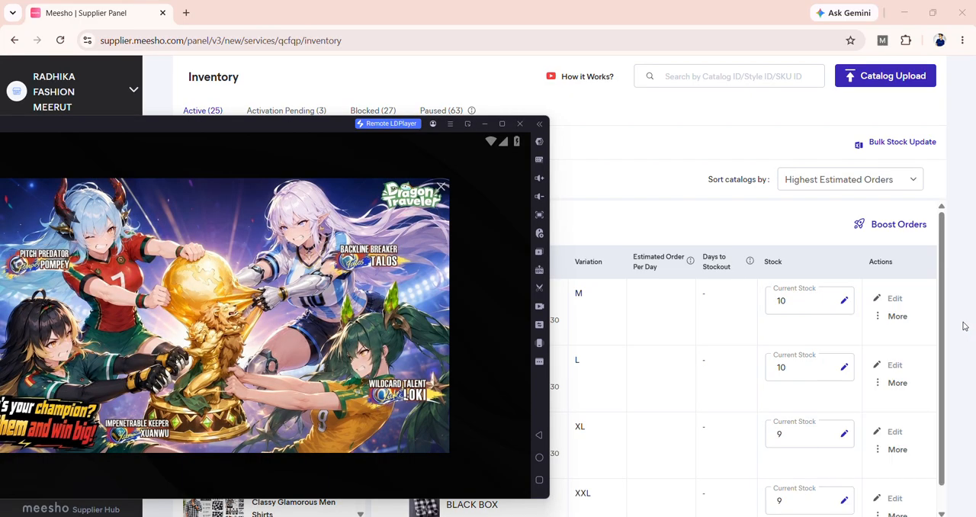
{"action": "left_click", "coordinate": [486, 124]}
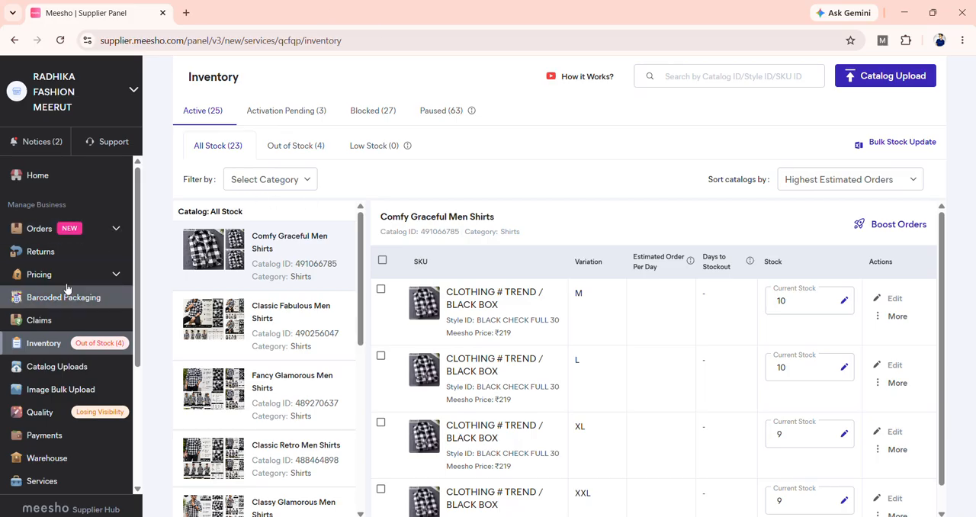
Step: Start a new single catalog in the Shirts category under Men Fashion
{"action": "left_click", "coordinate": [73, 369]}
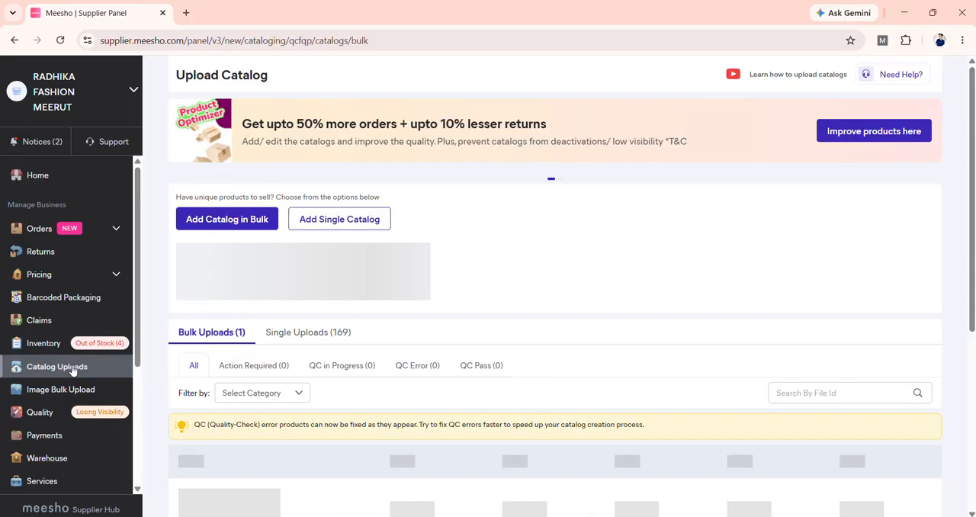
{"action": "left_click", "coordinate": [378, 221]}
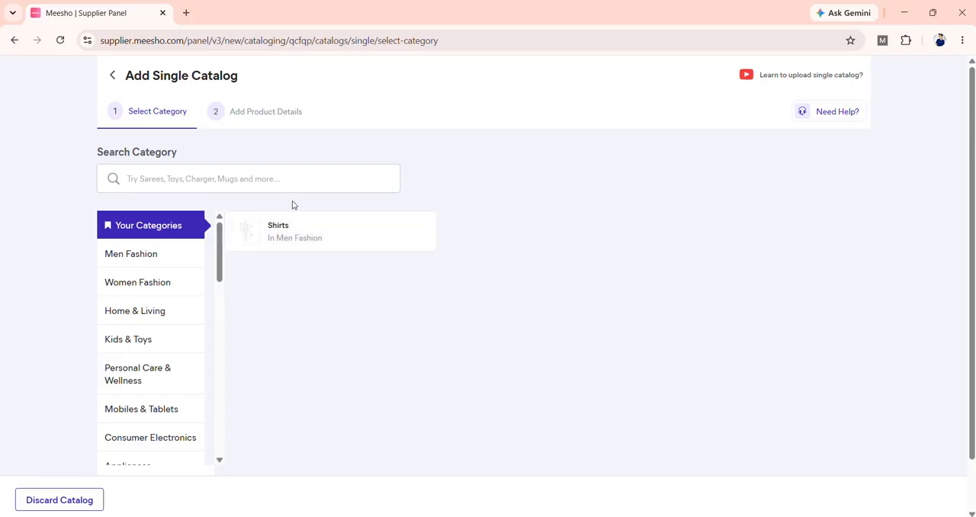
{"action": "left_click", "coordinate": [306, 246]}
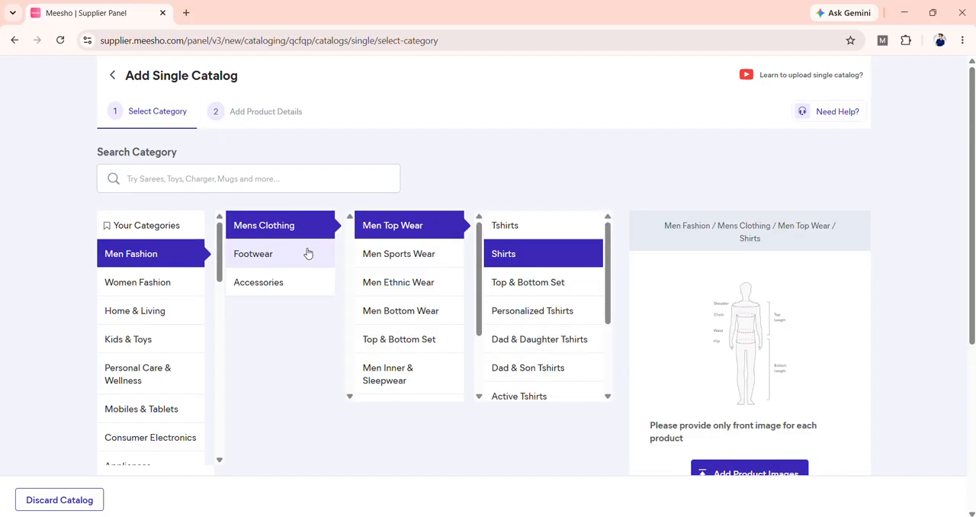
Step: Upload the image named 3 from Downloads as the product's front image and continue to the product details
{"action": "left_click", "coordinate": [772, 475]}
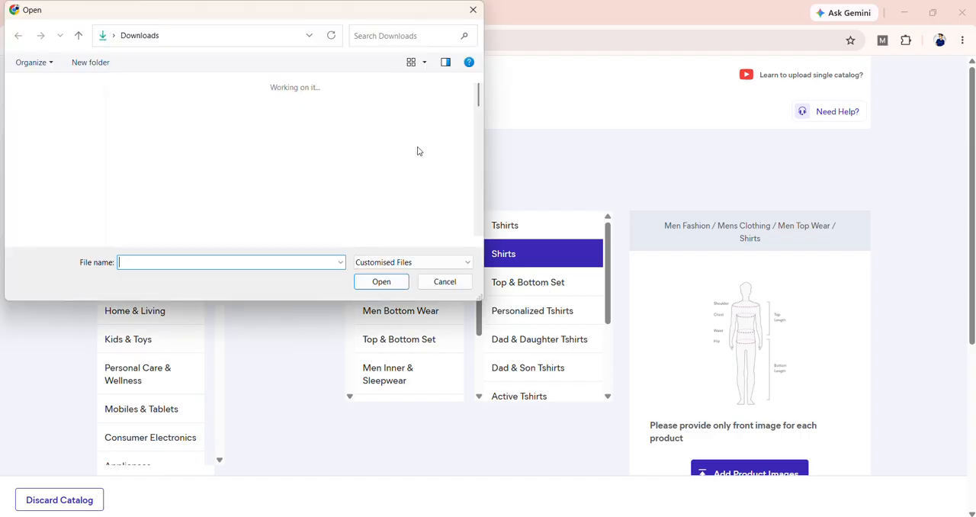
{"action": "left_click_drag", "start_coordinate": [478, 99], "coordinate": [477, 156]}
{"action": "left_click", "coordinate": [390, 136]}
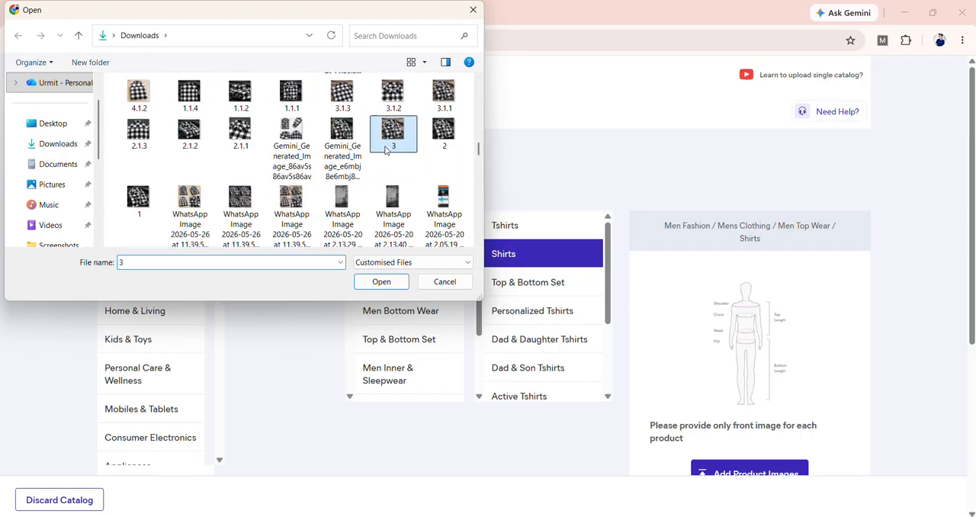
{"action": "left_click", "coordinate": [391, 285]}
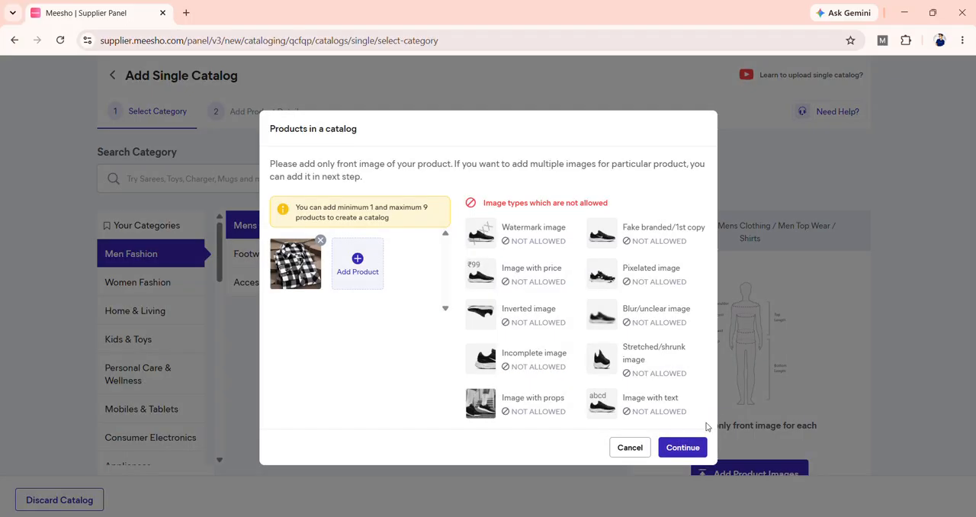
{"action": "left_click", "coordinate": [692, 448]}
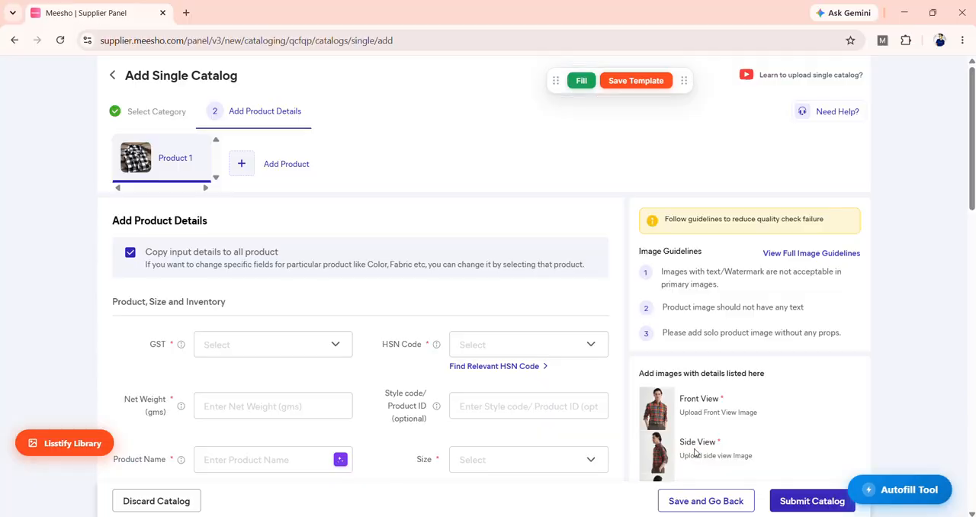
Step: Set the product's GST to 5, HSN code to 62053000 and net weight to 199 g
{"action": "scroll", "coordinate": [464, 277], "scroll_direction": "down", "scroll_amount": 2}
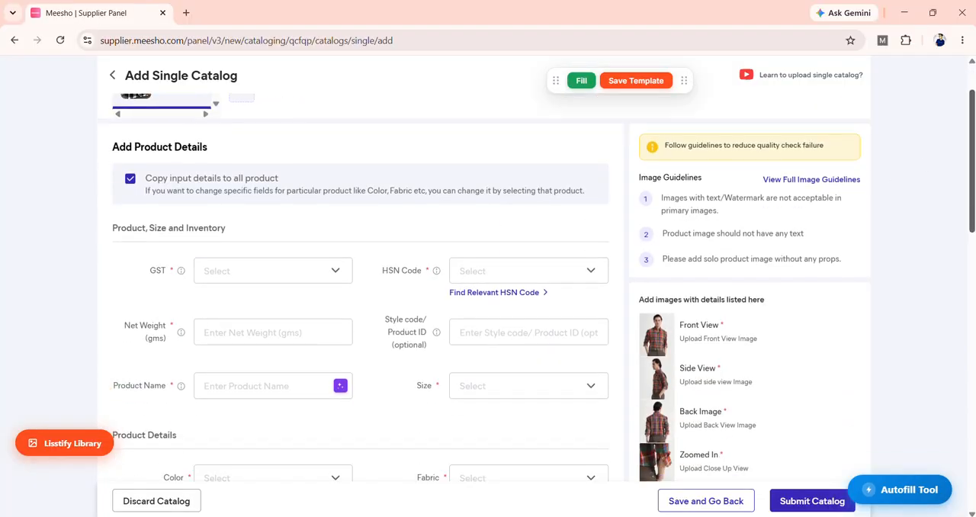
{"action": "left_click", "coordinate": [259, 180]}
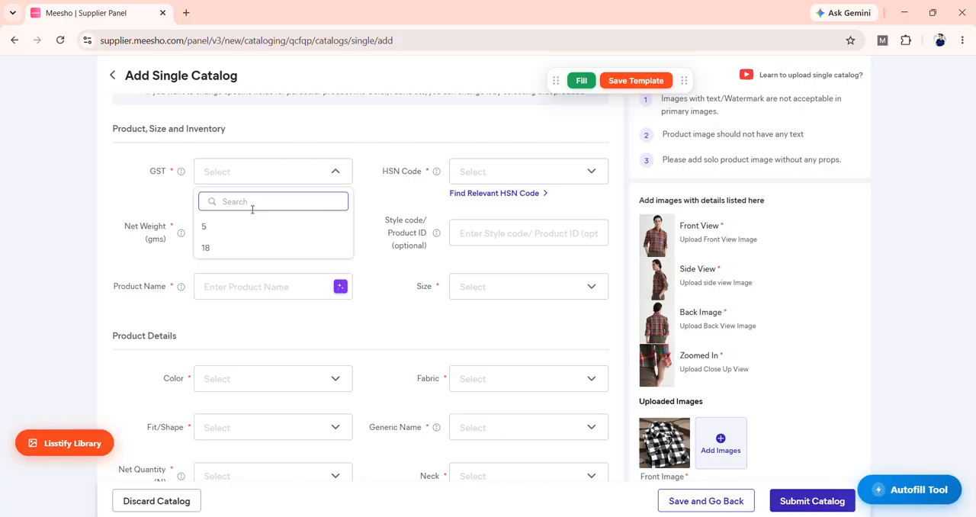
{"action": "left_click", "coordinate": [257, 222]}
{"action": "left_click", "coordinate": [491, 180]}
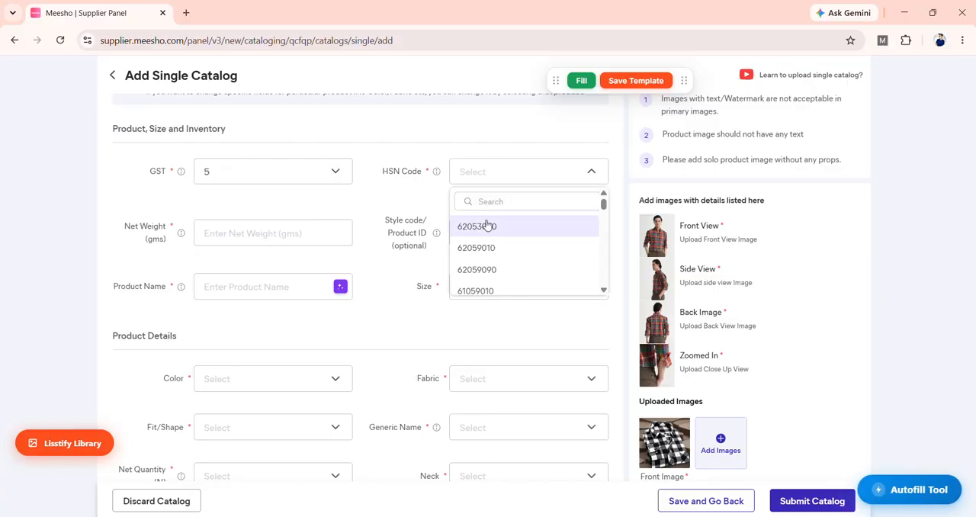
{"action": "left_click", "coordinate": [283, 237]}
{"action": "type", "text": "199"}
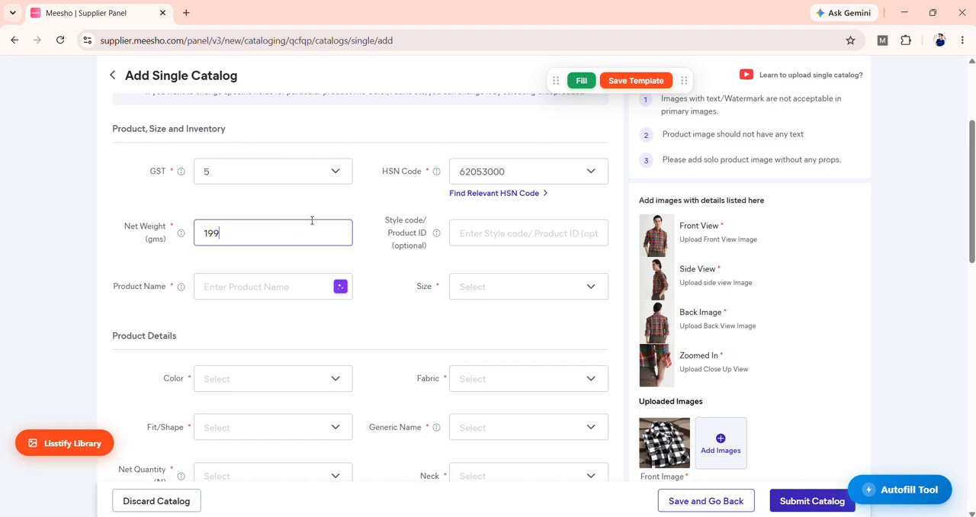
Step: Fill in the style code BLACK CHECK FULL 45 and the suggested product name beginning "CLOTHING # TREND / BLACK"
{"action": "left_click", "coordinate": [579, 244]}
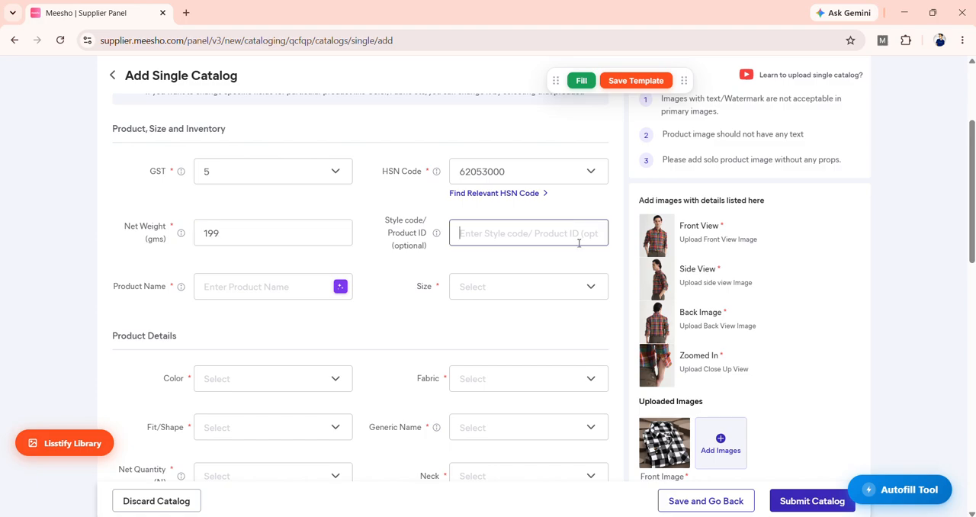
{"action": "left_click", "coordinate": [553, 307]}
{"action": "left_click", "coordinate": [259, 290]}
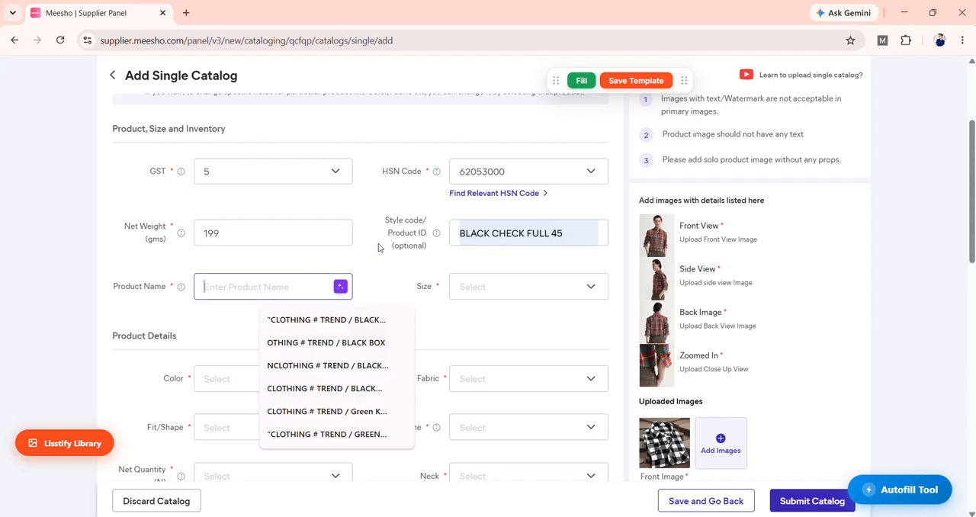
{"action": "left_click", "coordinate": [311, 320]}
Step: Select the sizes XXS, M, L, XL and XXL for the product and apply them
{"action": "left_click", "coordinate": [516, 291]}
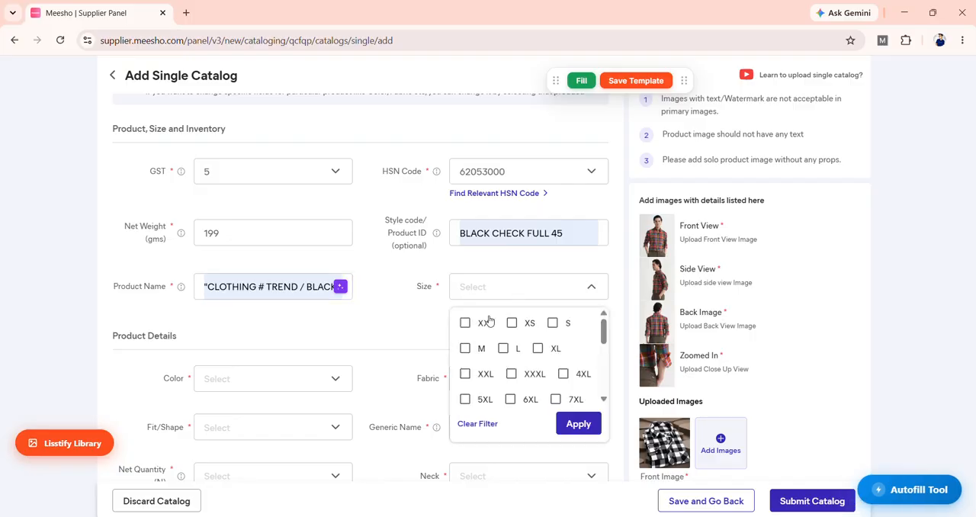
{"action": "left_click", "coordinate": [463, 324]}
{"action": "left_click", "coordinate": [463, 349]}
{"action": "left_click", "coordinate": [505, 350]}
{"action": "left_click", "coordinate": [538, 349]}
{"action": "left_click", "coordinate": [464, 375]}
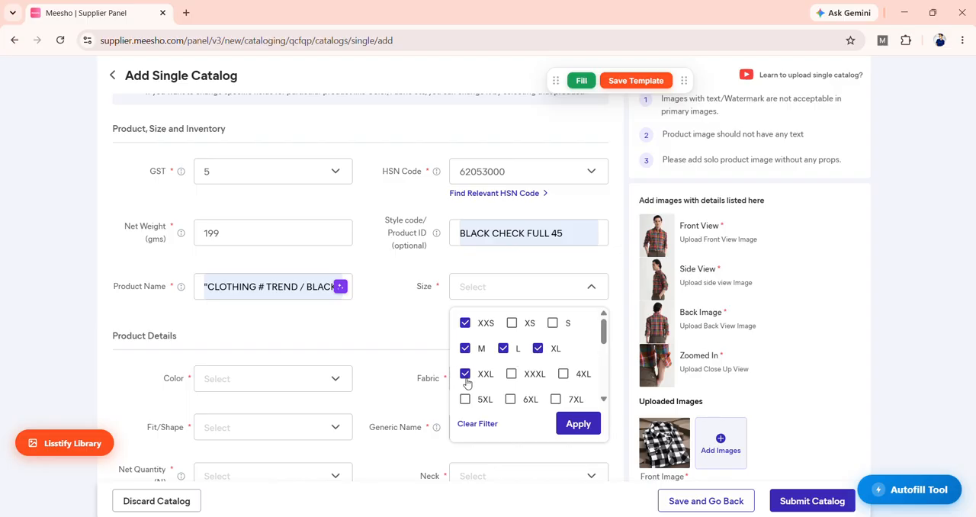
{"action": "left_click", "coordinate": [579, 425]}
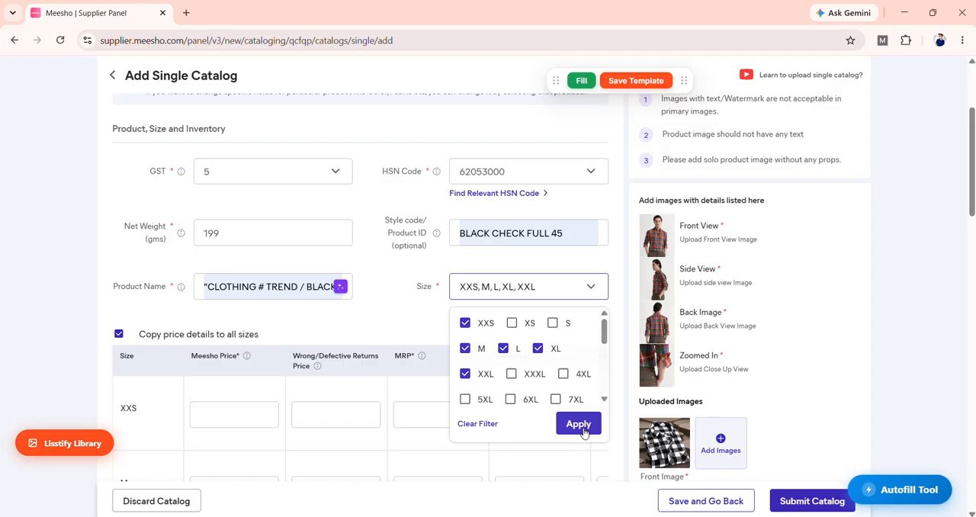
Step: Set the Meesho Price to 220 for all sizes through the XXS row
{"action": "scroll", "coordinate": [353, 219], "scroll_direction": "down", "scroll_amount": 3}
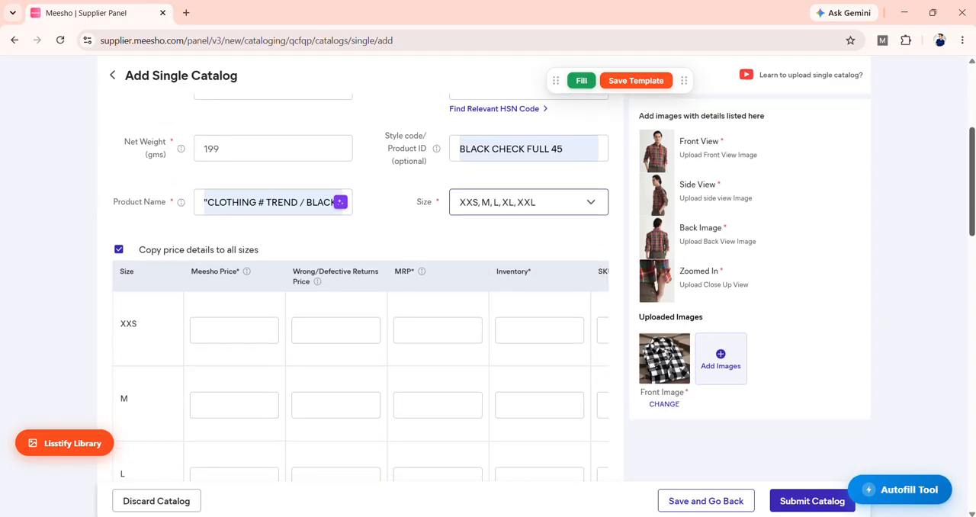
{"action": "left_click", "coordinate": [255, 230]}
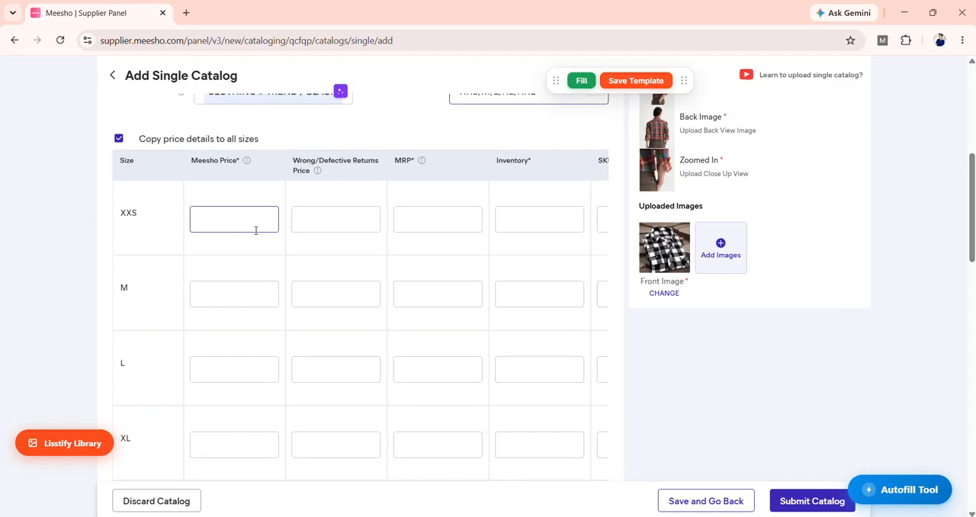
{"action": "type", "text": "2"}
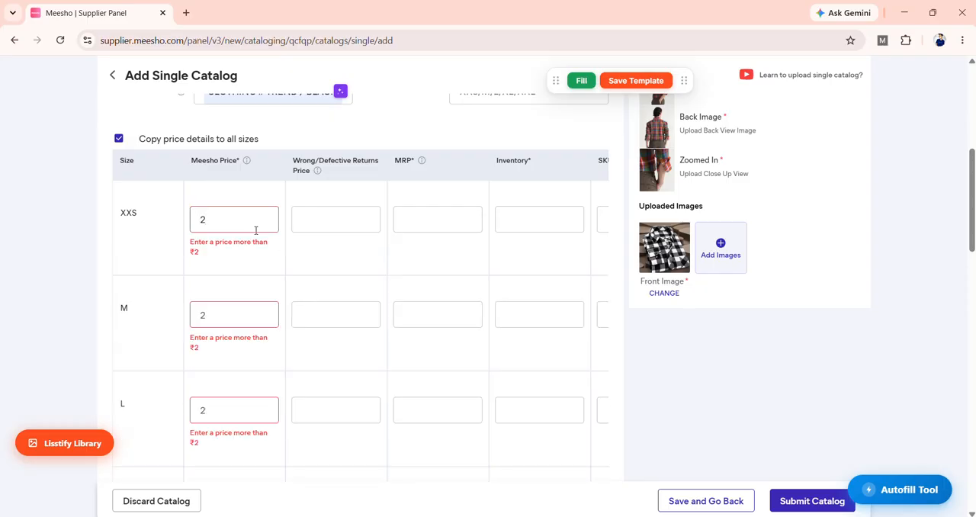
{"action": "type", "text": "20"}
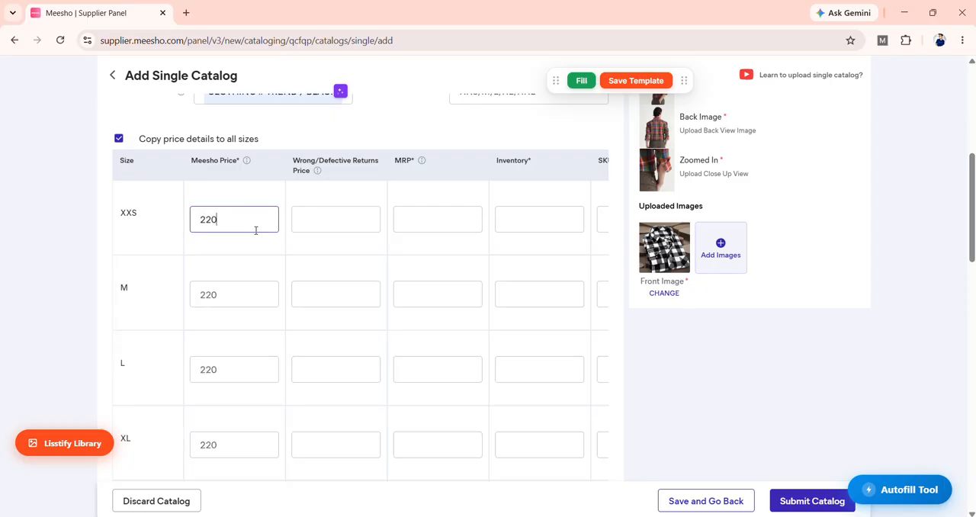
{"action": "left_click", "coordinate": [311, 255]}
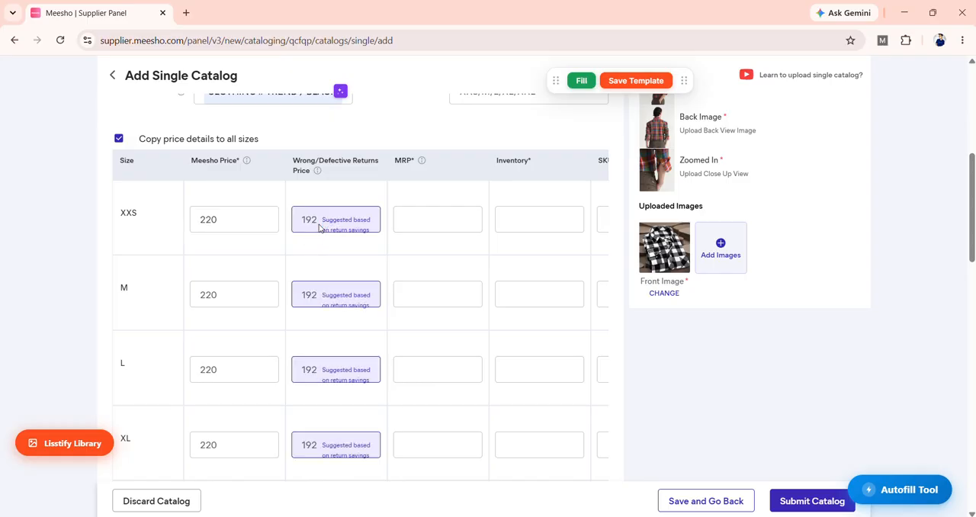
Step: Replace the suggested Wrong/Defective Returns Price with 219 for all sizes
{"action": "left_click", "coordinate": [320, 224]}
{"action": "left_click_drag", "start_coordinate": [307, 223], "coordinate": [290, 220]}
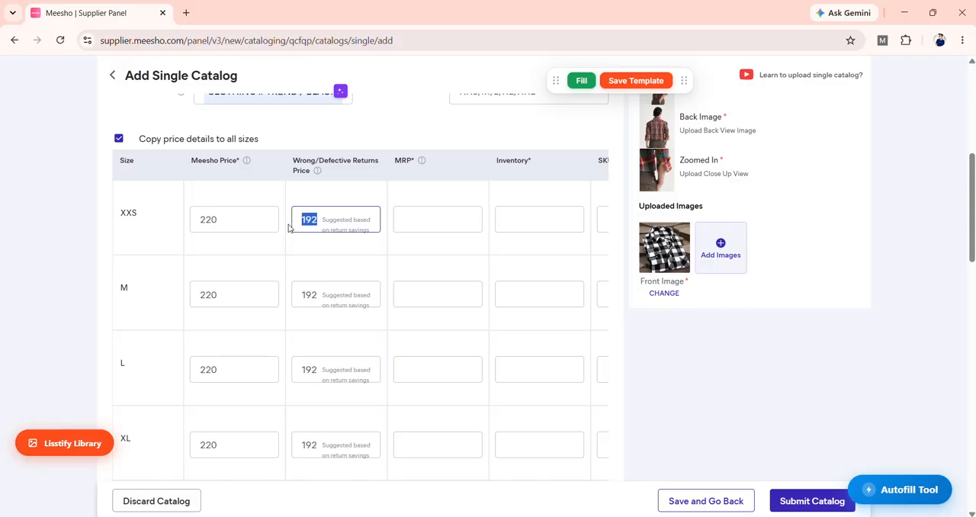
{"action": "type", "text": "2"}
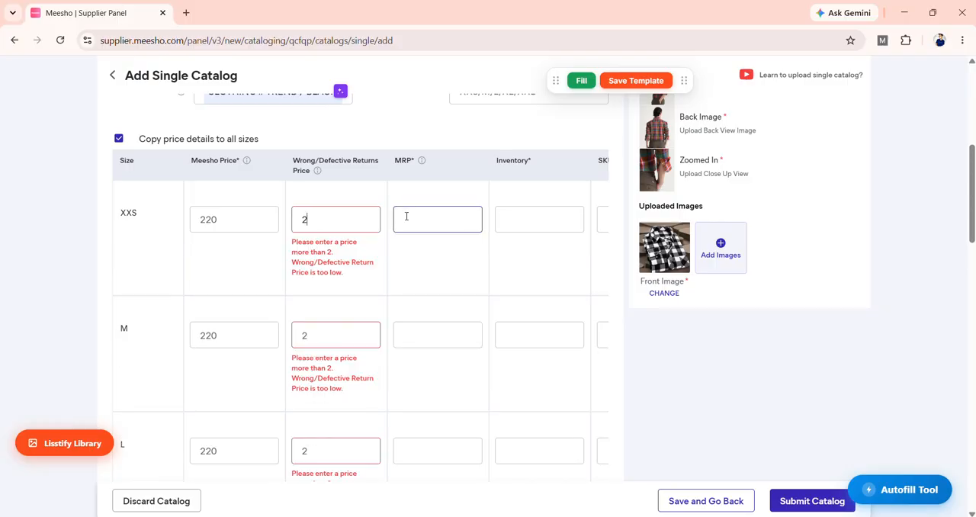
{"action": "type", "text": "19"}
{"action": "left_click", "coordinate": [460, 262]}
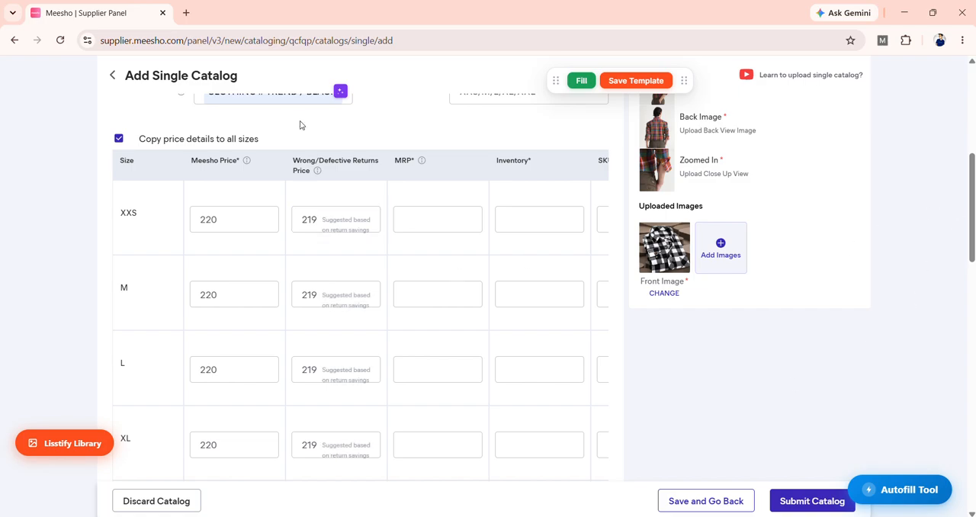
Step: Set the MRP to 2199 for all sizes through the XXS row
{"action": "scroll", "coordinate": [953, 220], "scroll_direction": "down", "scroll_amount": 2}
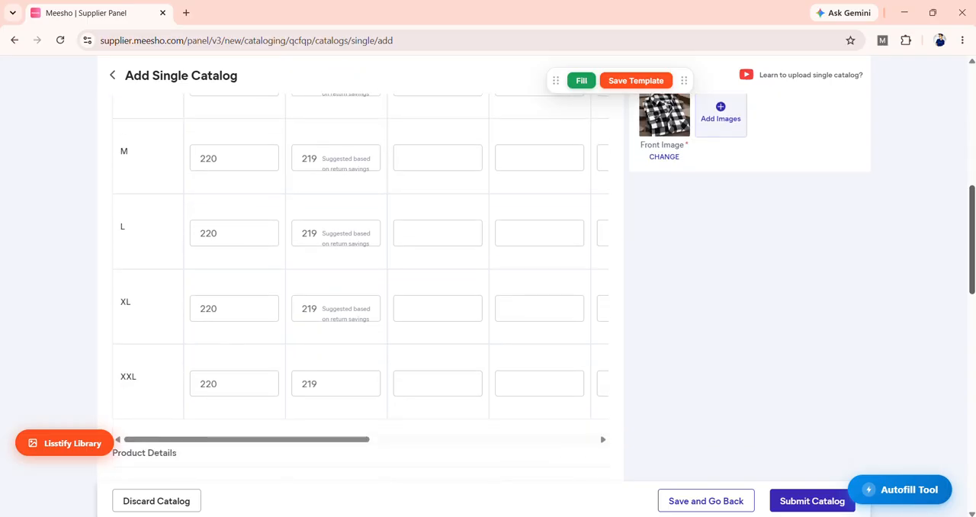
{"action": "scroll", "coordinate": [878, 246], "scroll_direction": "up", "scroll_amount": 1}
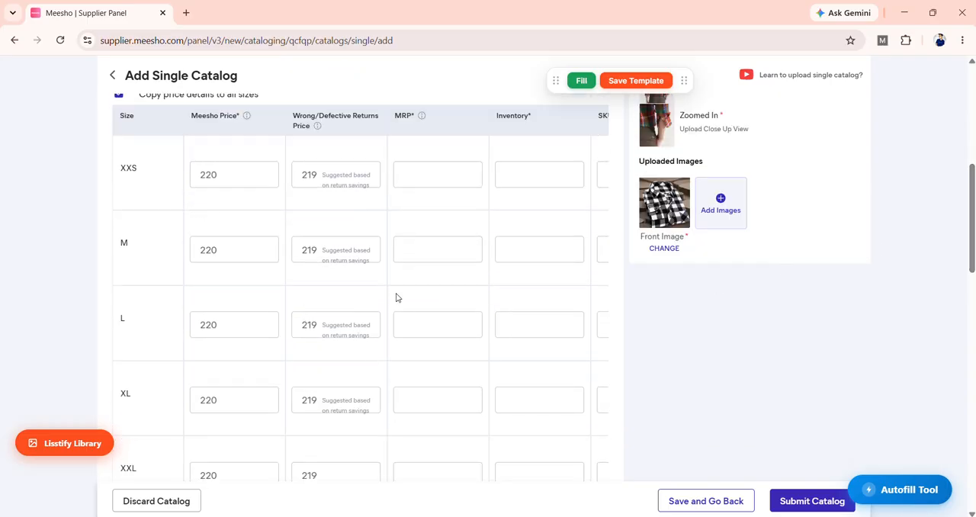
{"action": "left_click", "coordinate": [440, 184]}
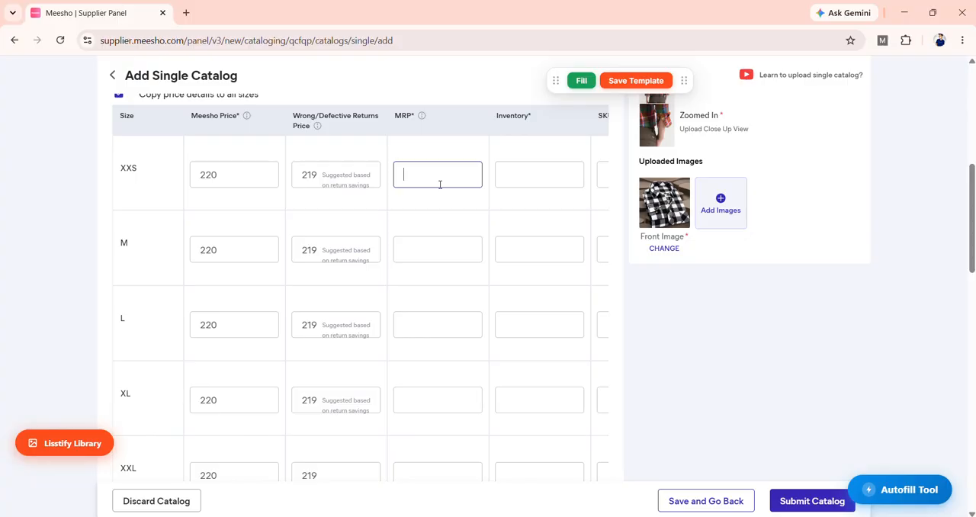
{"action": "type", "text": "1000"}
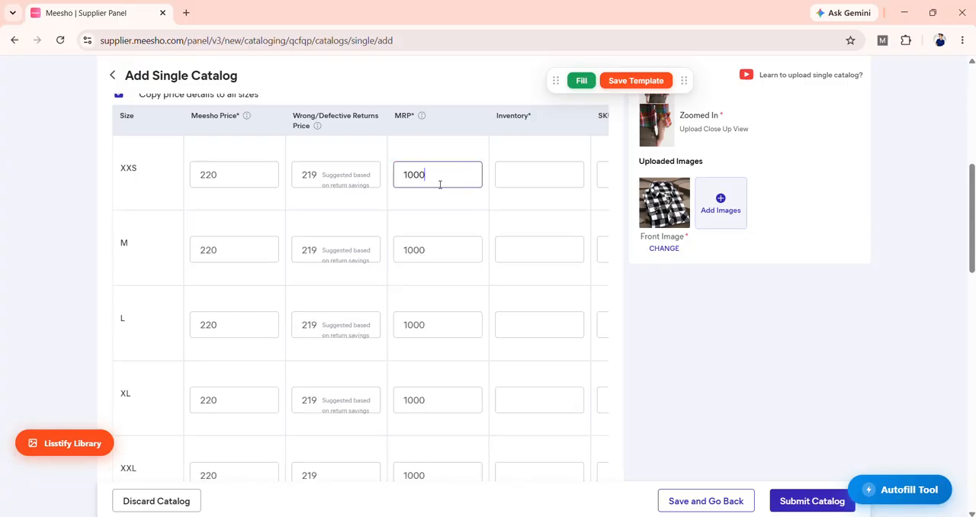
{"action": "key", "text": "BackSpace"}
{"action": "key", "text": "BackSpace"}
{"action": "key", "text": "BackSpace"}
{"action": "key", "text": "BackSpace"}
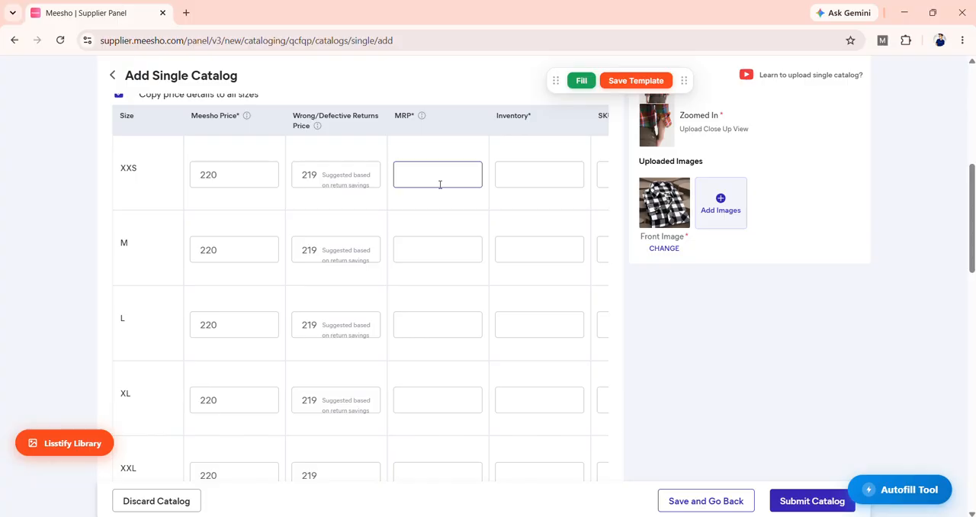
{"action": "type", "text": "299"}
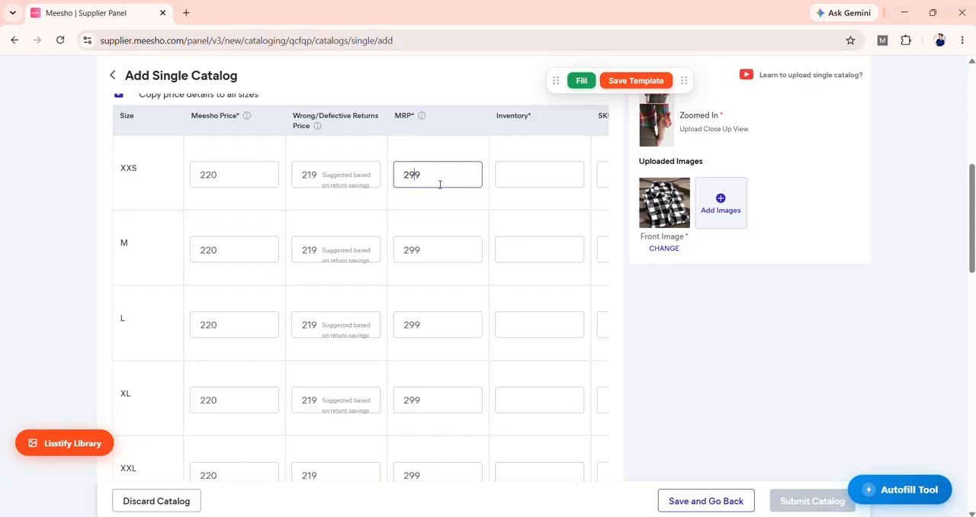
{"action": "key", "text": "Left"}
{"action": "key", "text": "Left"}
{"action": "type", "text": "1"}
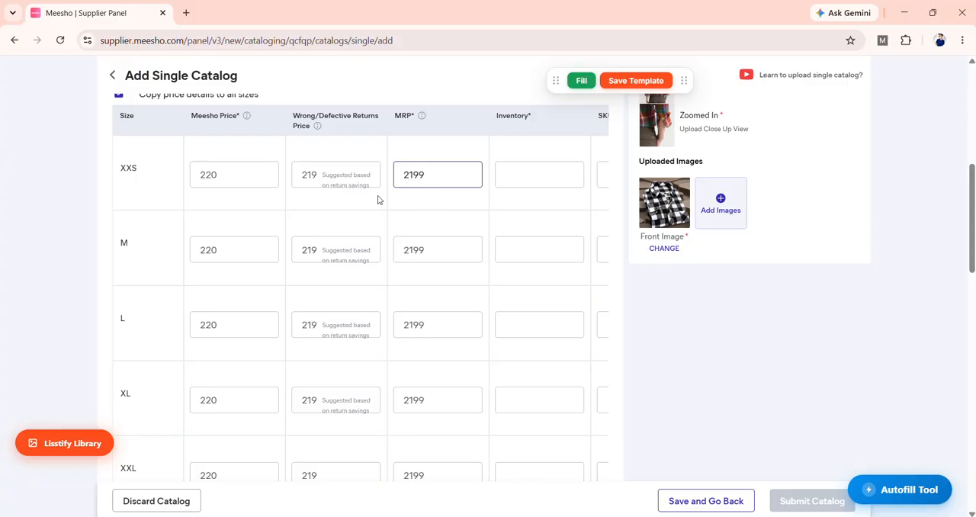
{"action": "left_click", "coordinate": [245, 184]}
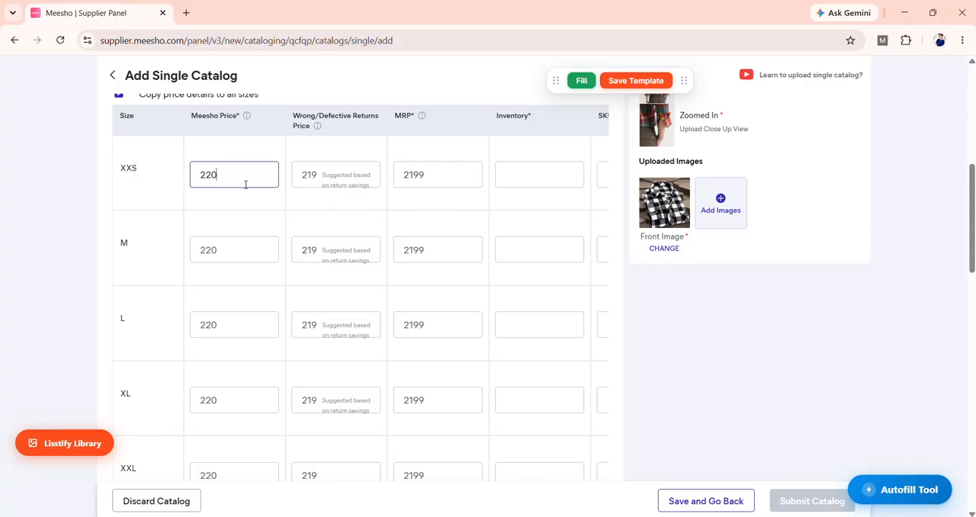
{"action": "left_click", "coordinate": [654, 295]}
{"action": "scroll", "coordinate": [654, 295], "scroll_direction": "down", "scroll_amount": 5}
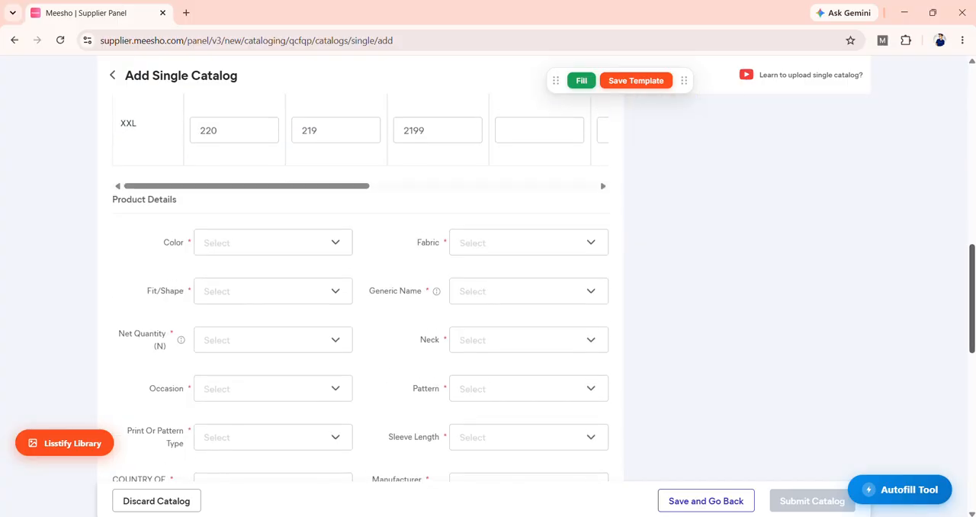
Step: Replace the front image with the yellow shirt photo "WhatsApp Image 2026-03-25 at 6.12.02 PM (4)" from Downloads
{"action": "scroll", "coordinate": [684, 458], "scroll_direction": "up", "scroll_amount": 5}
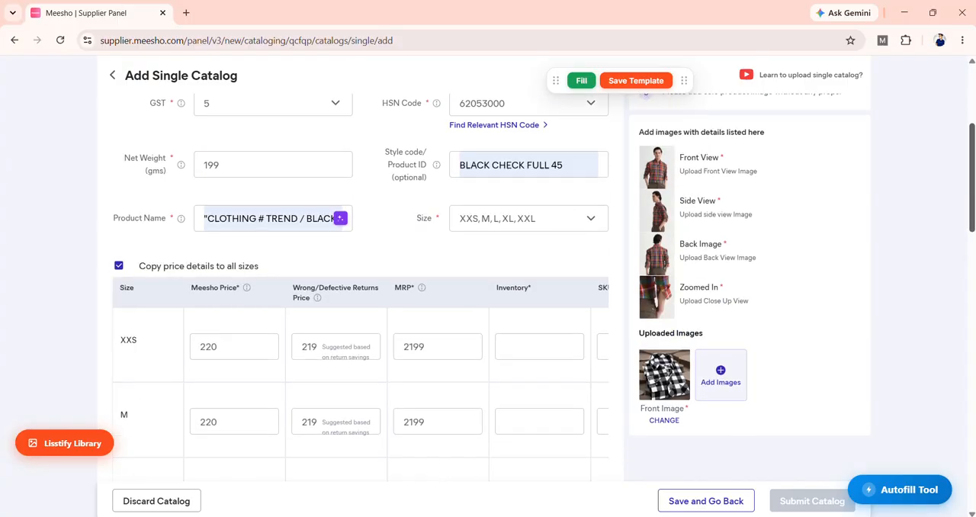
{"action": "left_click", "coordinate": [669, 423]}
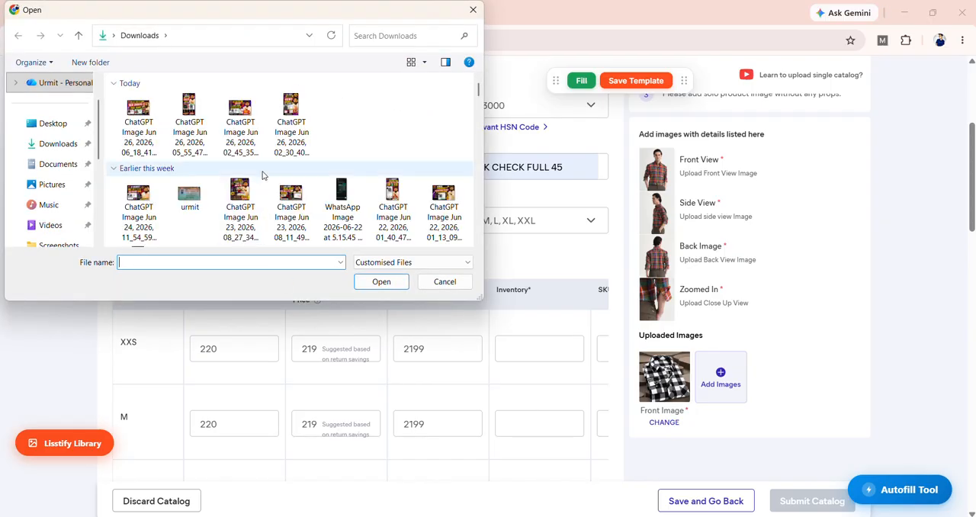
{"action": "left_click_drag", "start_coordinate": [476, 91], "coordinate": [473, 185]}
{"action": "left_click", "coordinate": [394, 183]}
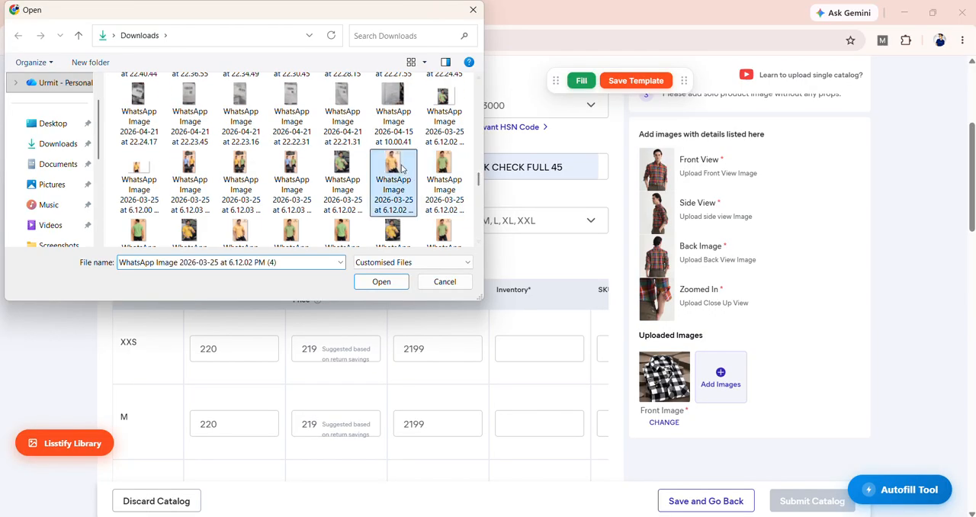
{"action": "left_click", "coordinate": [386, 282]}
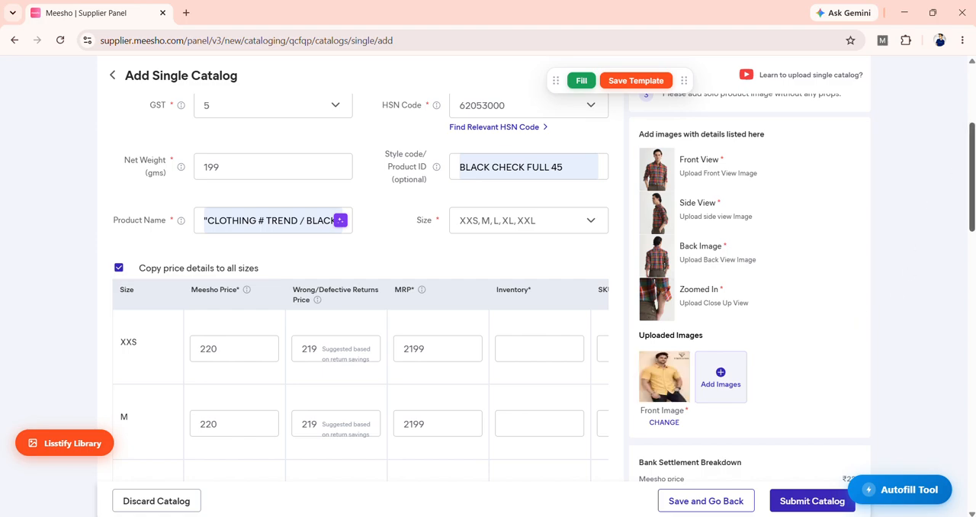
Step: Change the front image to a black-and-white check shirt photo from the Downloads folder
{"action": "scroll", "coordinate": [930, 207], "scroll_direction": "down", "scroll_amount": 2}
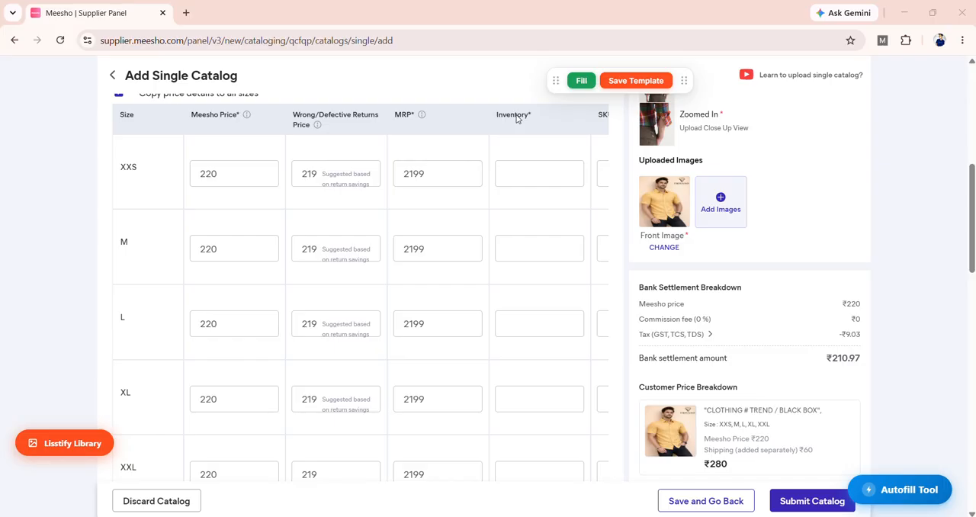
{"action": "scroll", "coordinate": [479, 113], "scroll_direction": "down", "scroll_amount": 3}
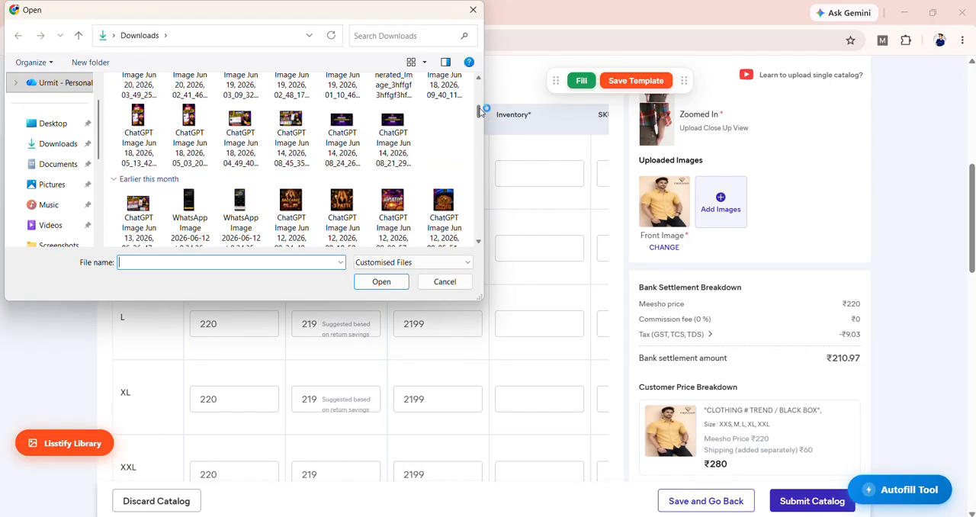
{"action": "left_click_drag", "start_coordinate": [479, 113], "coordinate": [481, 147]}
{"action": "left_click", "coordinate": [393, 186]}
{"action": "left_click", "coordinate": [373, 281]}
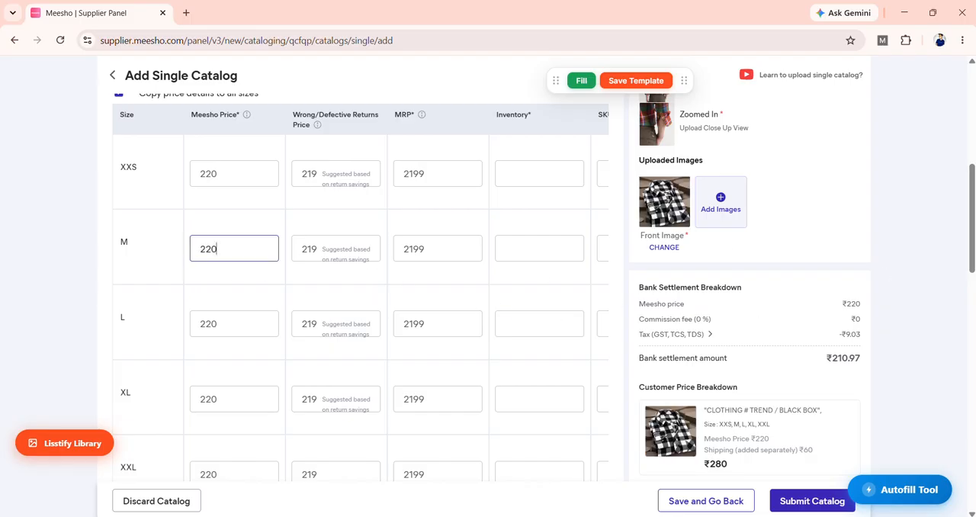
{"action": "left_click_drag", "start_coordinate": [972, 218], "coordinate": [973, 219]}
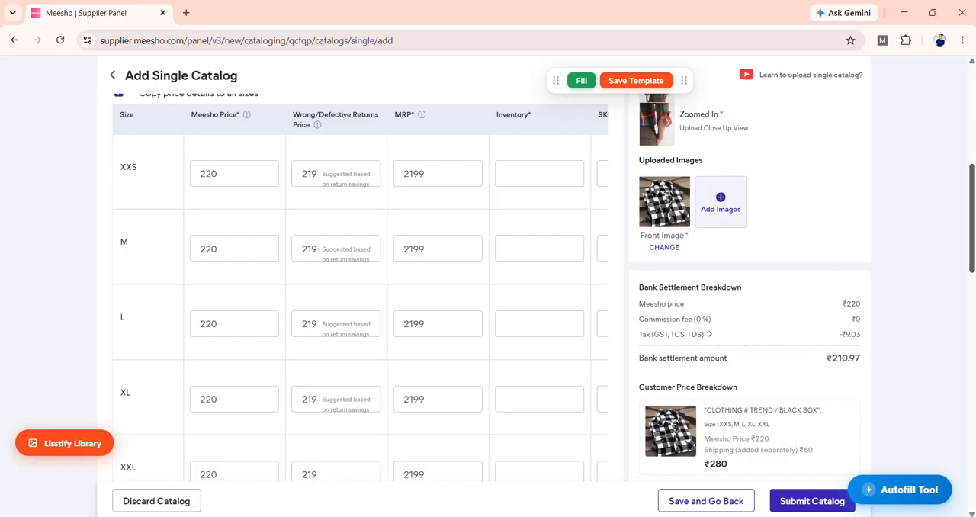
{"action": "left_click_drag", "start_coordinate": [973, 229], "coordinate": [973, 211]}
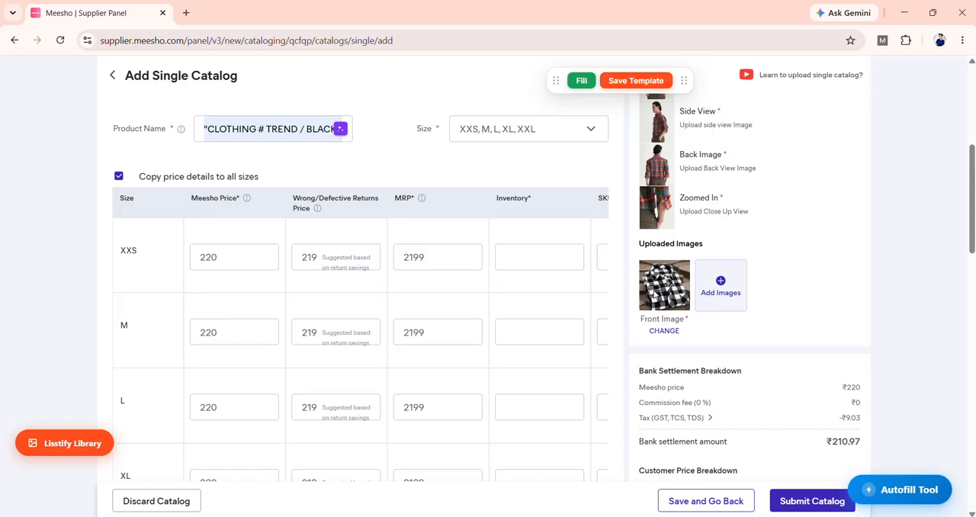
{"action": "scroll", "coordinate": [968, 252], "scroll_direction": "down", "scroll_amount": 1}
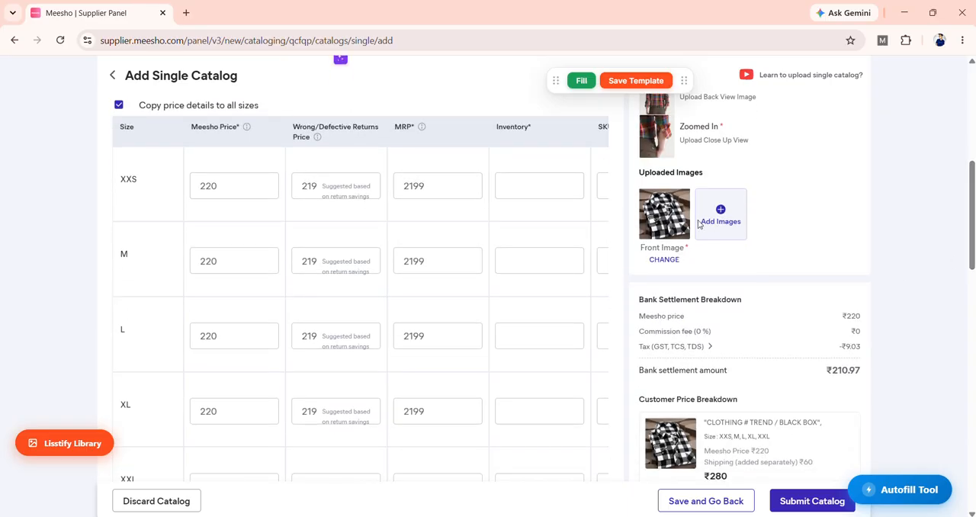
{"action": "scroll", "coordinate": [839, 328], "scroll_direction": "down", "scroll_amount": 1}
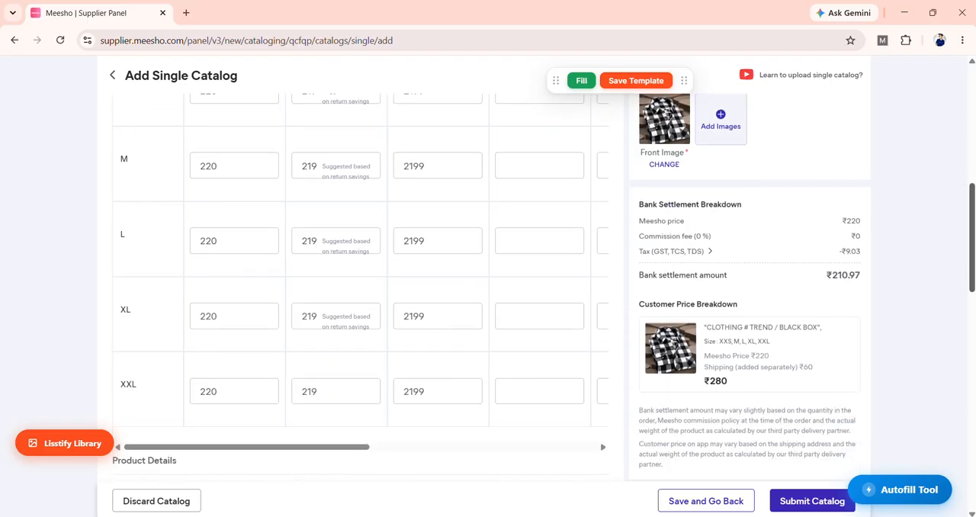
{"action": "scroll", "coordinate": [973, 229], "scroll_direction": "up", "scroll_amount": 2}
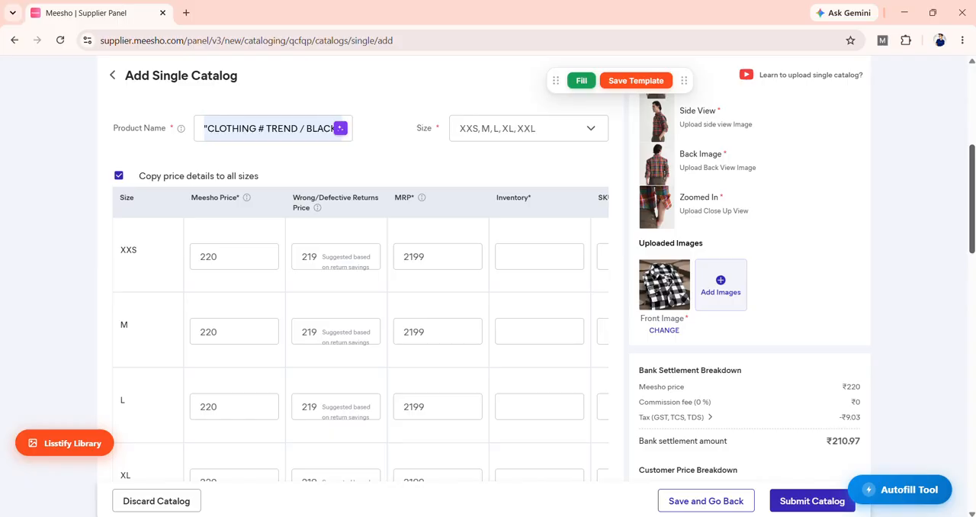
Step: Replace the front image with file 2 from Downloads, refresh the price breakdown and examine its shipping charge
{"action": "scroll", "coordinate": [648, 190], "scroll_direction": "down", "scroll_amount": 2}
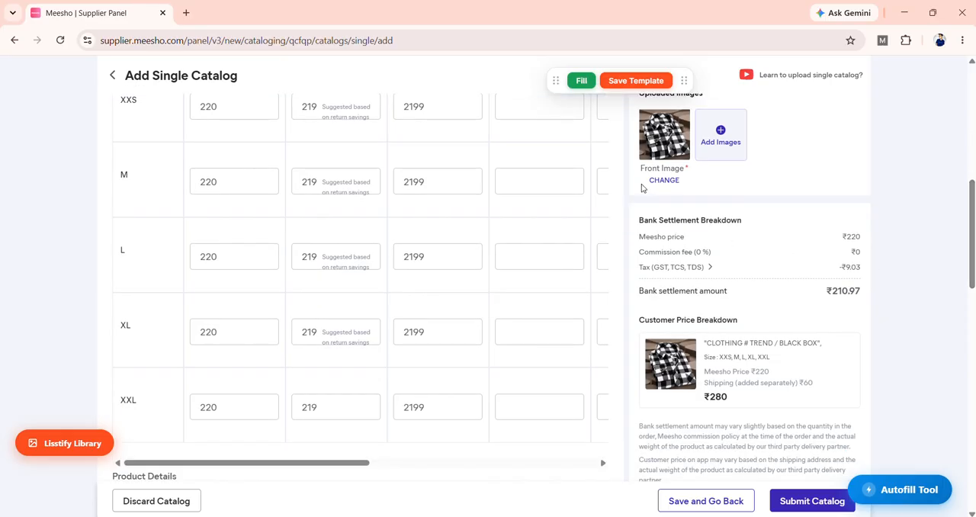
{"action": "left_click", "coordinate": [664, 181]}
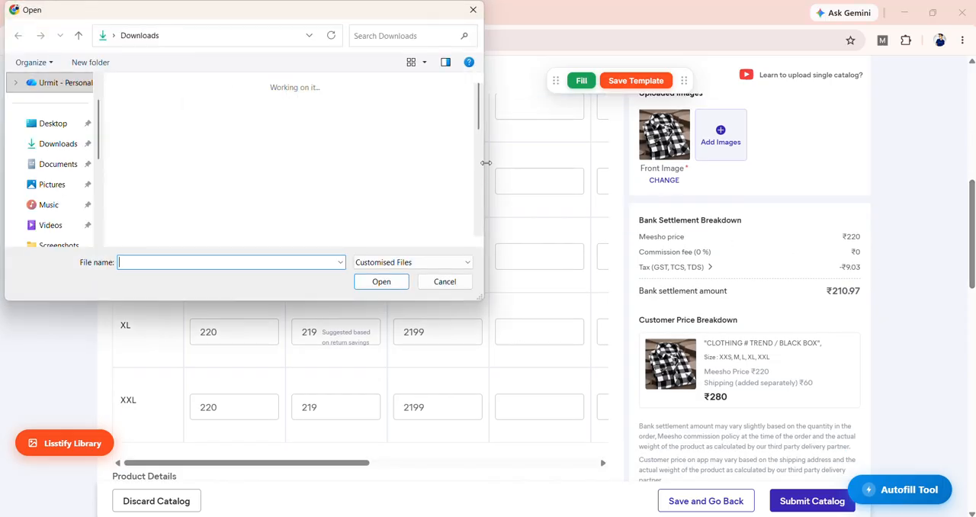
{"action": "left_click_drag", "start_coordinate": [478, 97], "coordinate": [492, 155]}
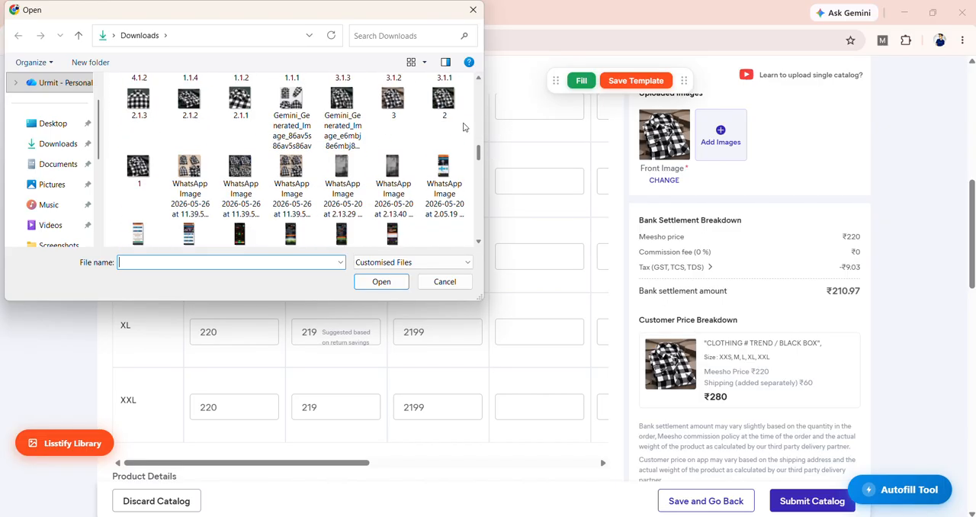
{"action": "left_click", "coordinate": [444, 103]}
{"action": "left_click", "coordinate": [388, 283]}
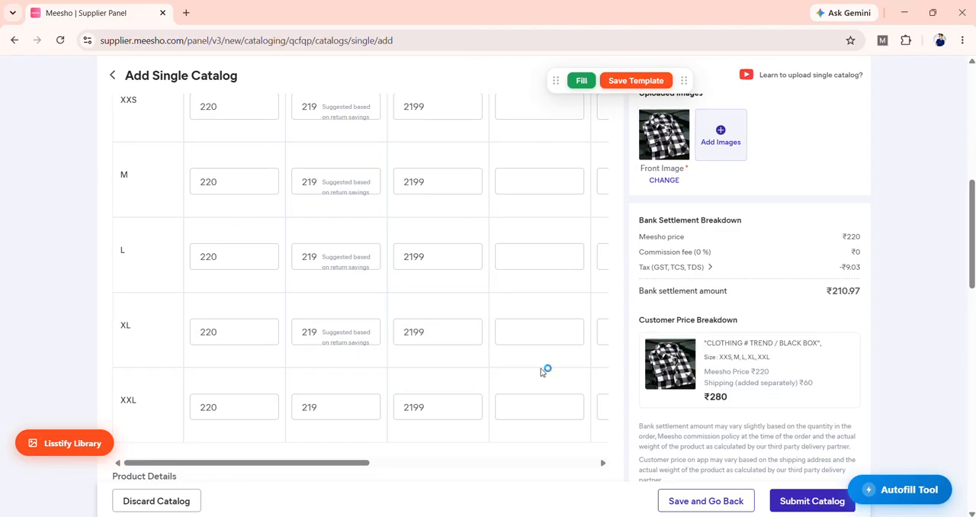
{"action": "left_click", "coordinate": [236, 330]}
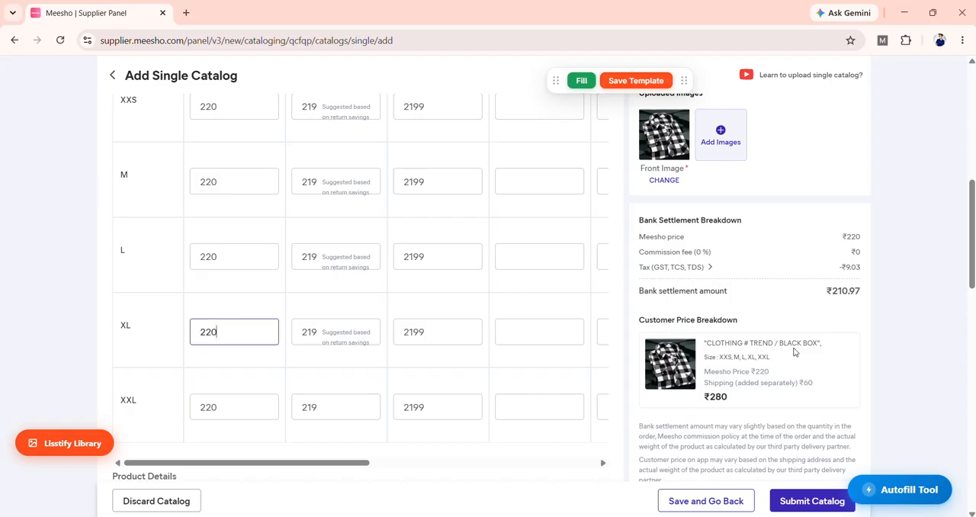
{"action": "left_click", "coordinate": [793, 373]}
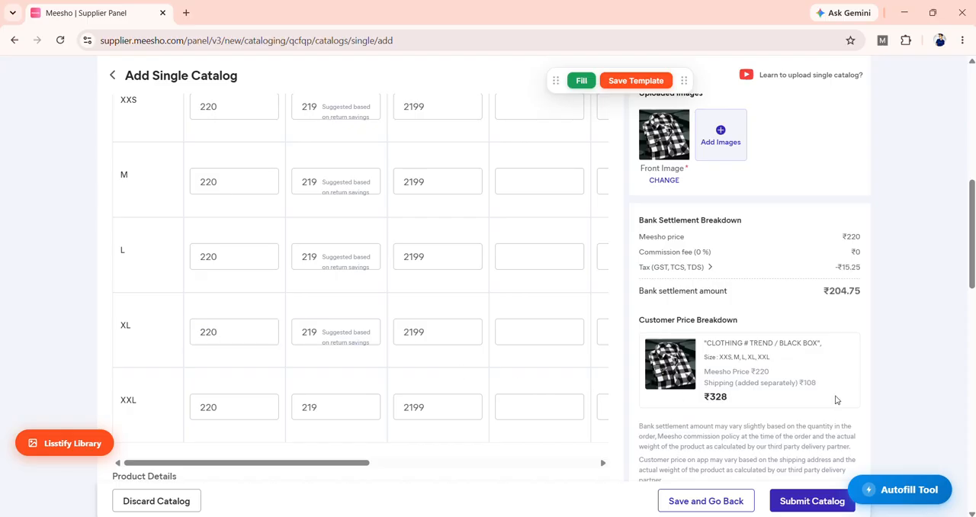
{"action": "left_click_drag", "start_coordinate": [836, 382], "coordinate": [791, 383]}
{"action": "left_click", "coordinate": [810, 420]}
{"action": "left_click_drag", "start_coordinate": [731, 398], "coordinate": [707, 409]}
{"action": "left_click", "coordinate": [721, 408]}
{"action": "left_click", "coordinate": [714, 412]}
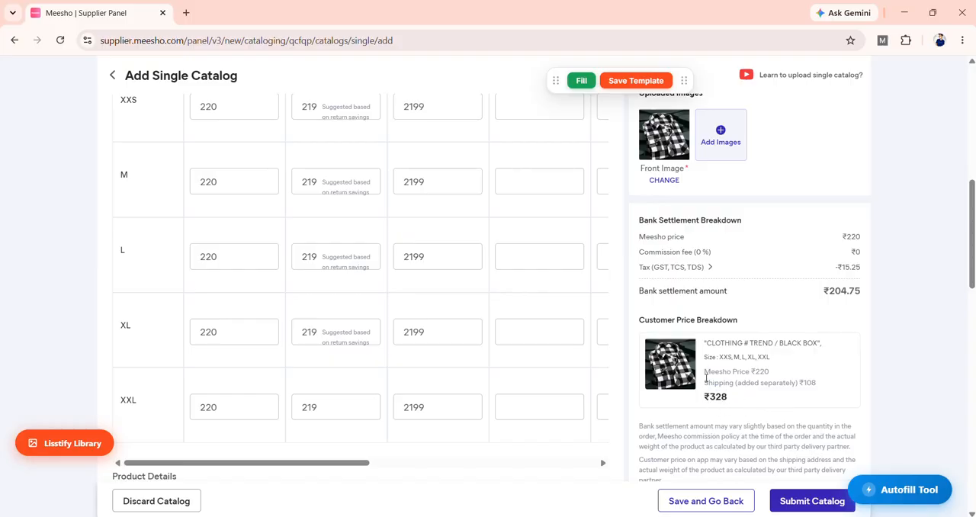
Step: Set file 3 from Downloads as the front image, recalculate the price breakdown and check the shipping charge
{"action": "left_click", "coordinate": [663, 180]}
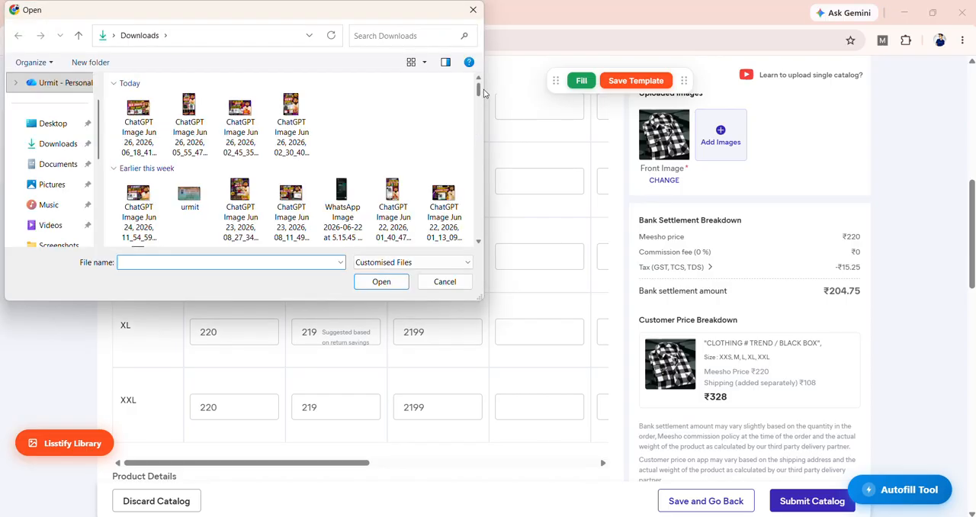
{"action": "left_click_drag", "start_coordinate": [481, 93], "coordinate": [477, 151]}
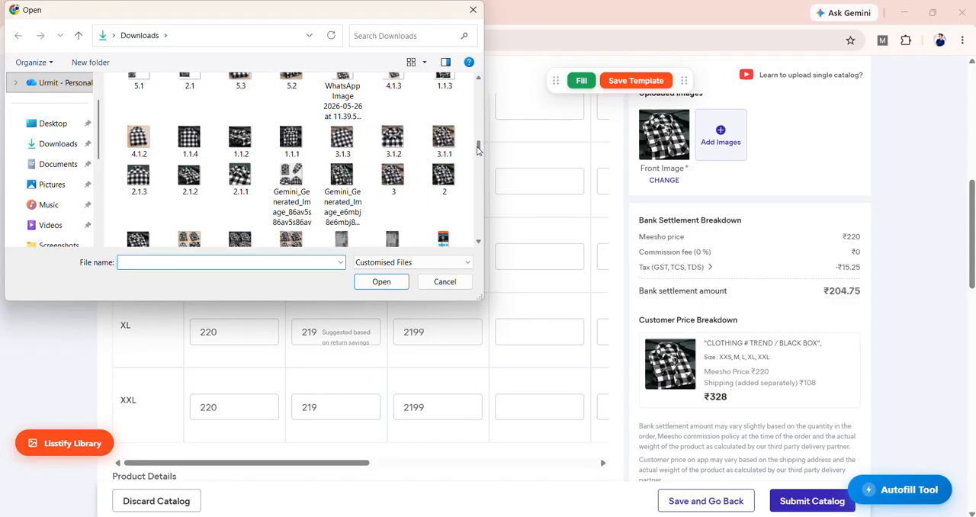
{"action": "left_click", "coordinate": [392, 178]}
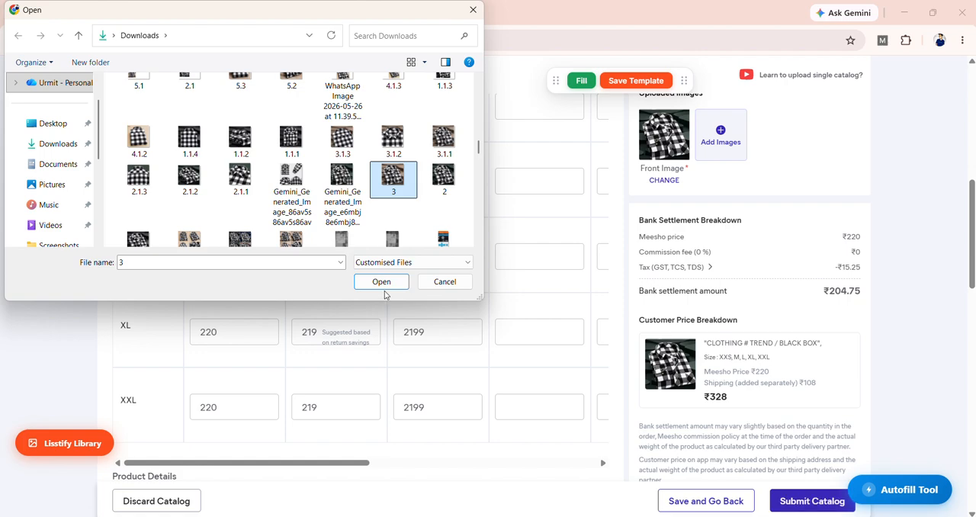
{"action": "left_click", "coordinate": [386, 283]}
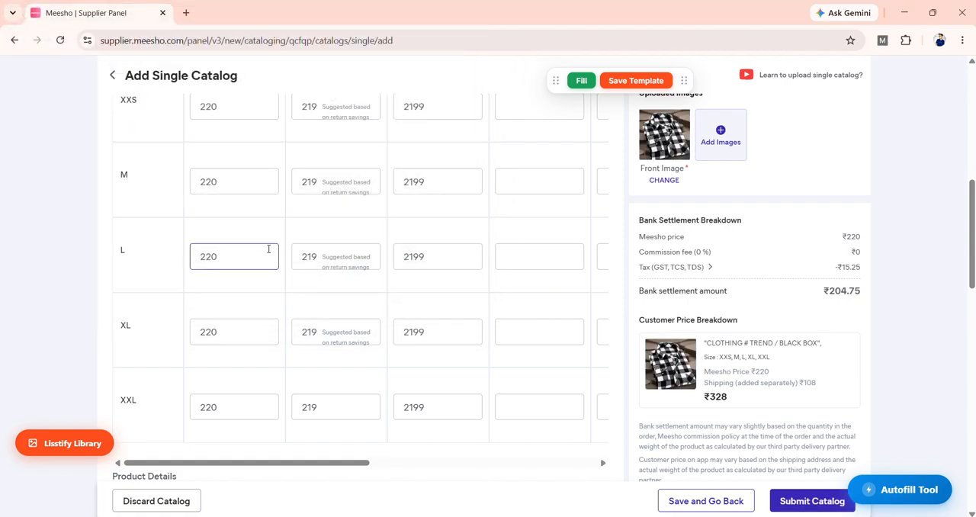
{"action": "left_click", "coordinate": [271, 252]}
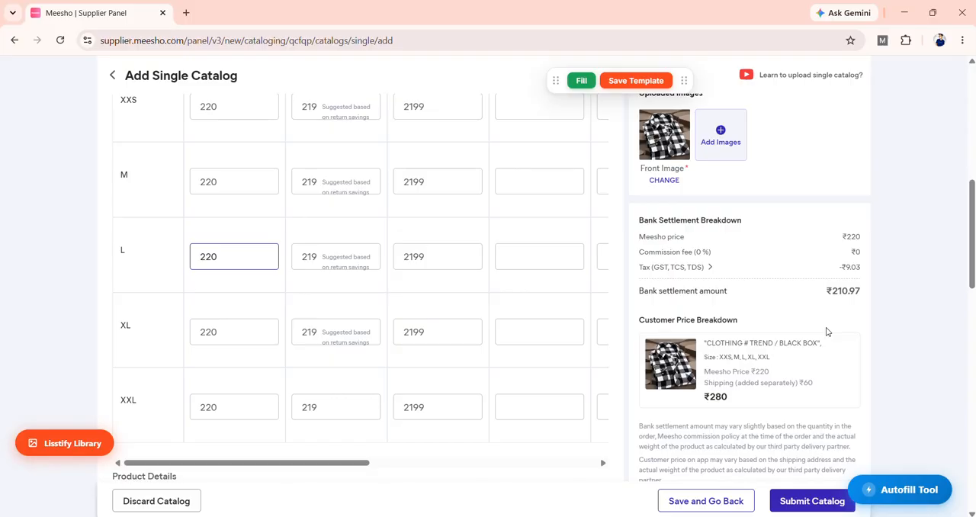
{"action": "left_click_drag", "start_coordinate": [826, 378], "coordinate": [798, 383]}
{"action": "left_click", "coordinate": [809, 393]}
{"action": "left_click", "coordinate": [811, 400]}
Step: Review the Product Name field, the XXS size row and its Meesho and Wrong/Defective Returns prices
{"action": "left_click_drag", "start_coordinate": [973, 269], "coordinate": [973, 267]}
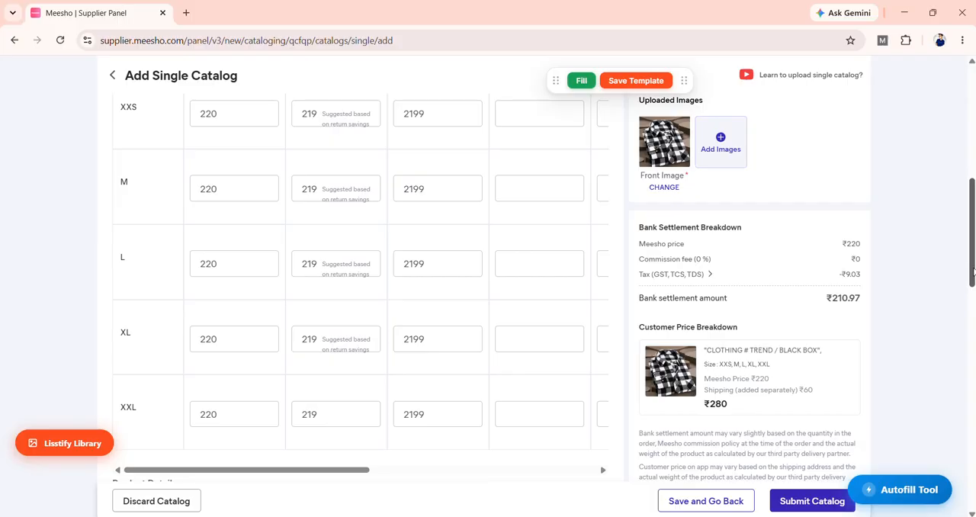
{"action": "left_click_drag", "start_coordinate": [973, 271], "coordinate": [973, 229]}
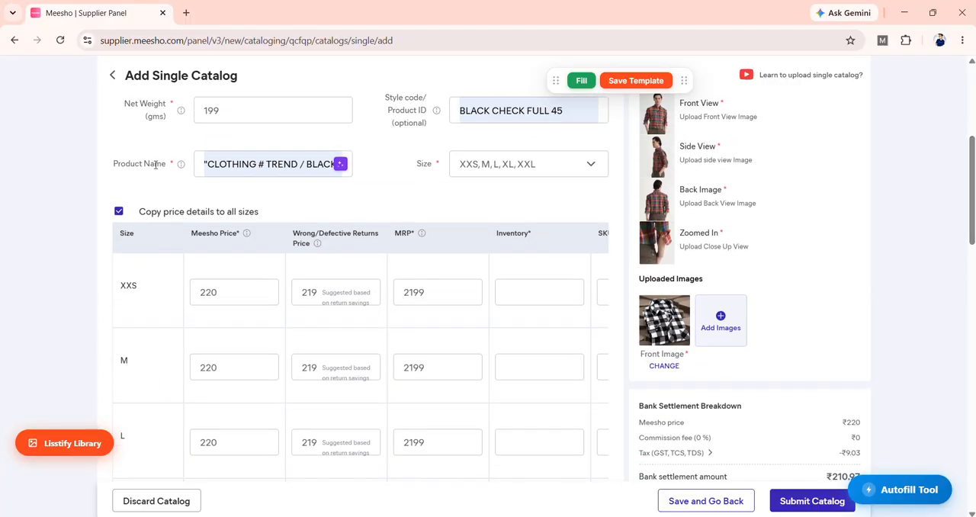
{"action": "left_click_drag", "start_coordinate": [168, 168], "coordinate": [109, 169]}
{"action": "left_click", "coordinate": [143, 191]}
{"action": "left_click", "coordinate": [210, 174]}
{"action": "left_click_drag", "start_coordinate": [210, 173], "coordinate": [176, 183]}
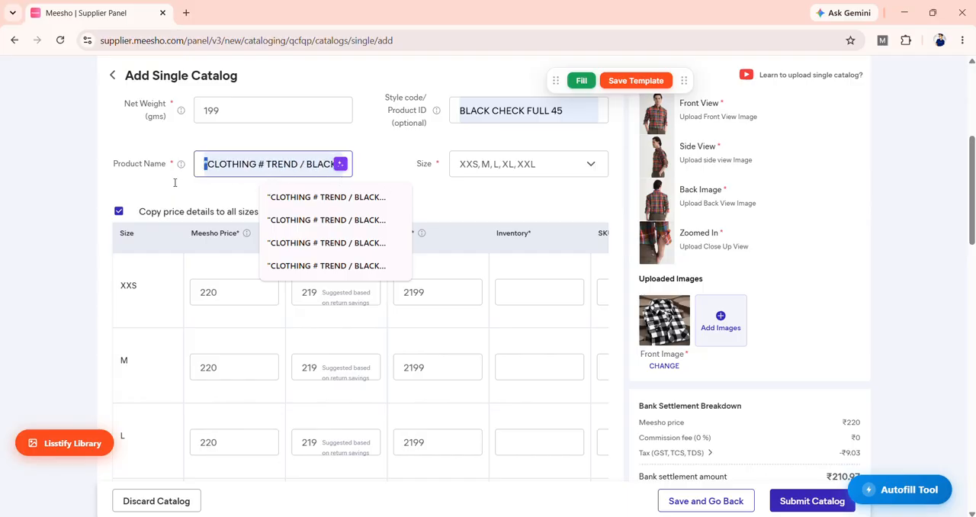
{"action": "left_click", "coordinate": [175, 178]}
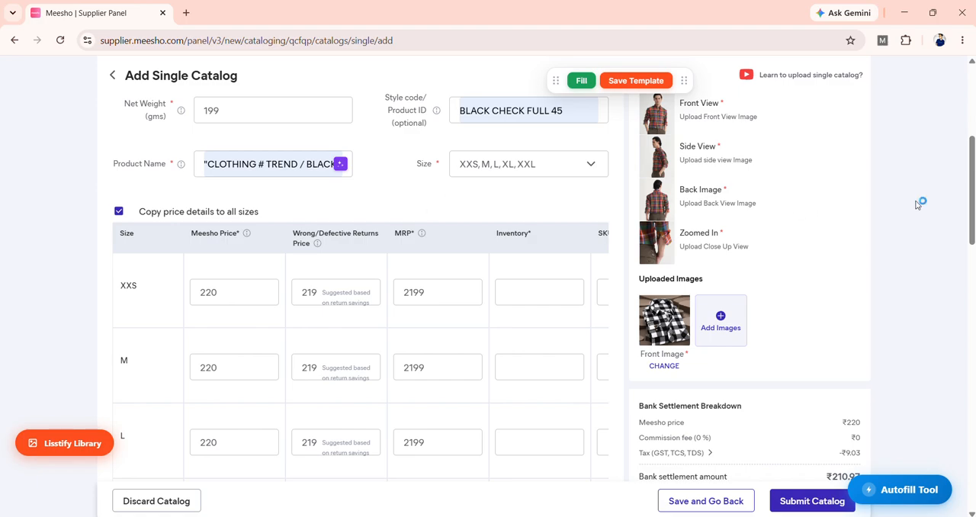
{"action": "scroll", "coordinate": [919, 205], "scroll_direction": "down", "scroll_amount": 1}
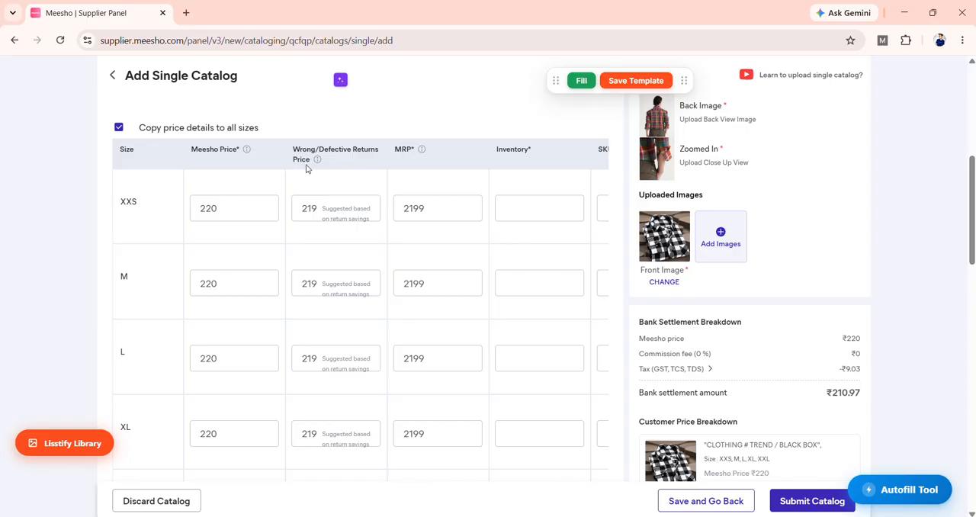
{"action": "left_click", "coordinate": [226, 215]}
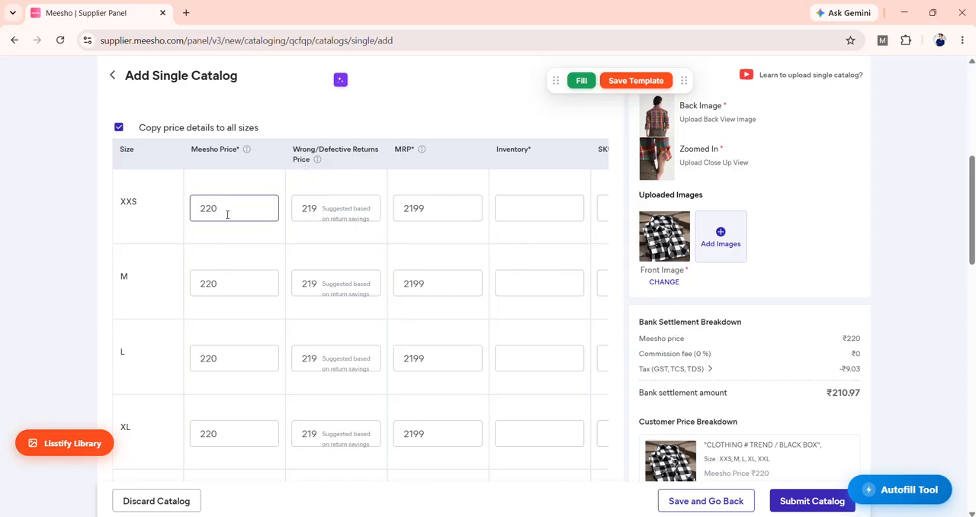
{"action": "left_click_drag", "start_coordinate": [227, 215], "coordinate": [208, 222]}
{"action": "left_click", "coordinate": [316, 213]}
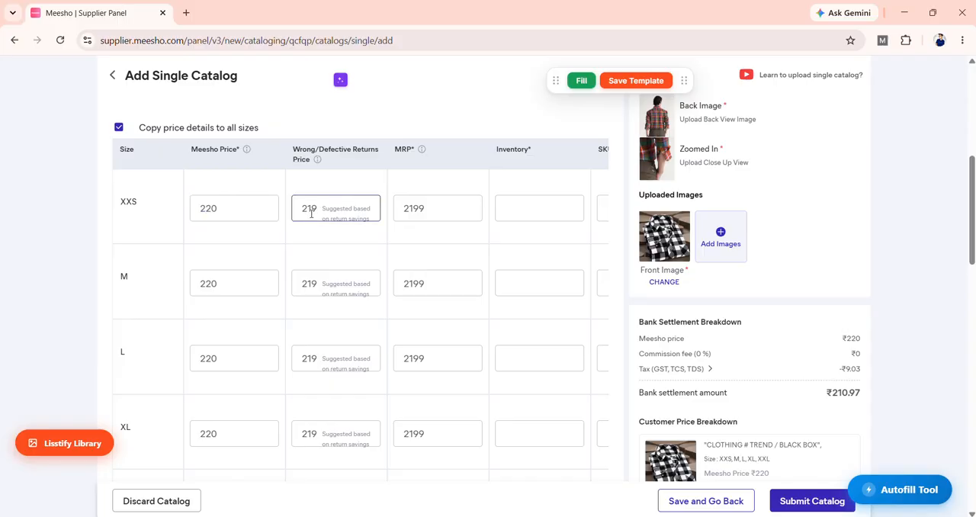
{"action": "left_click", "coordinate": [435, 266]}
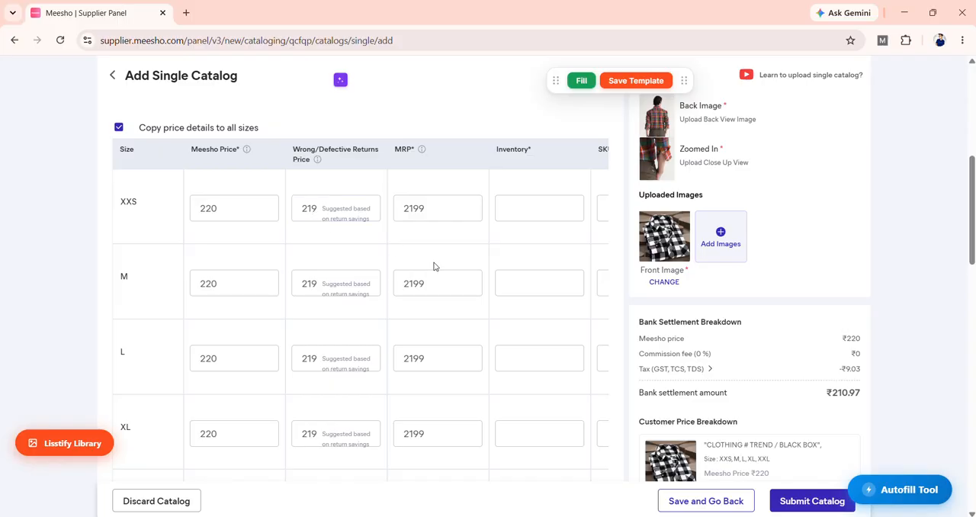
{"action": "left_click", "coordinate": [315, 210]}
{"action": "scroll", "coordinate": [489, 305], "scroll_direction": "up", "scroll_amount": 1}
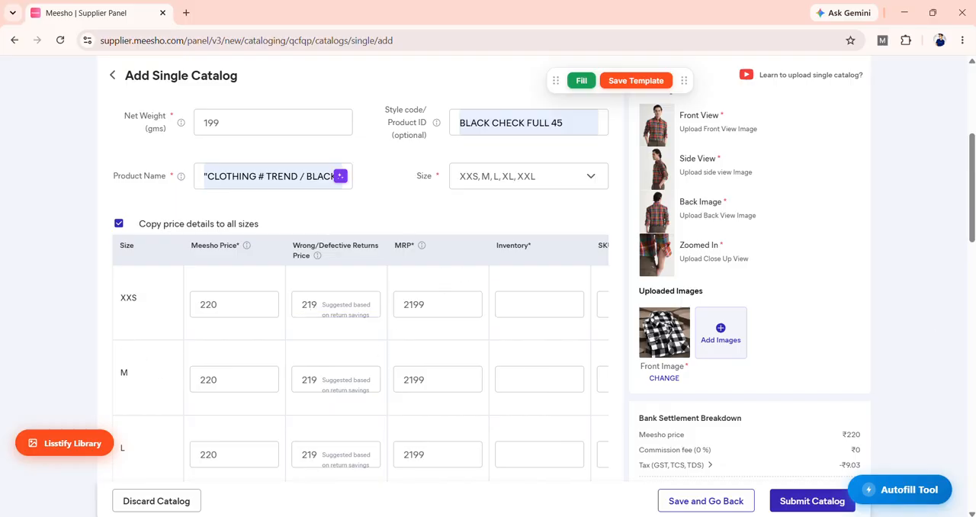
{"action": "scroll", "coordinate": [489, 305], "scroll_direction": "down", "scroll_amount": 2}
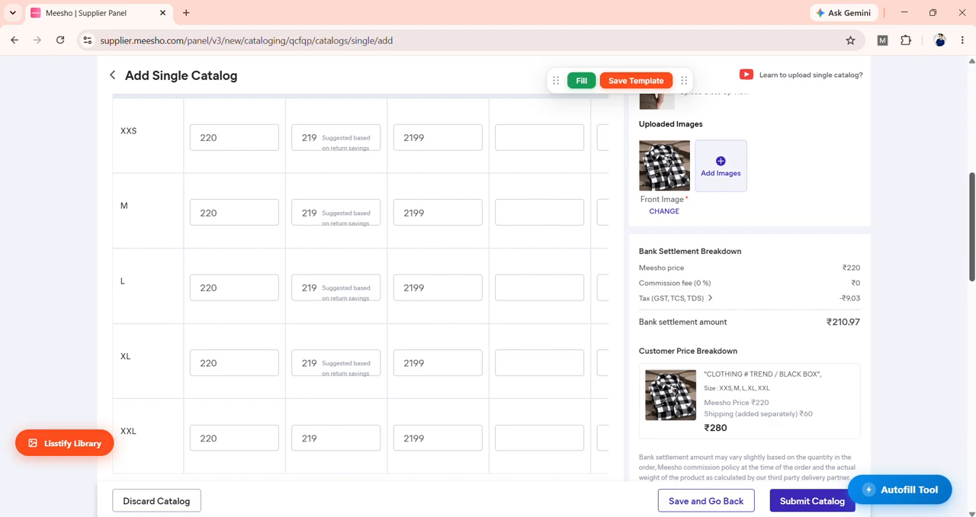
{"action": "left_click_drag", "start_coordinate": [139, 133], "coordinate": [107, 136]}
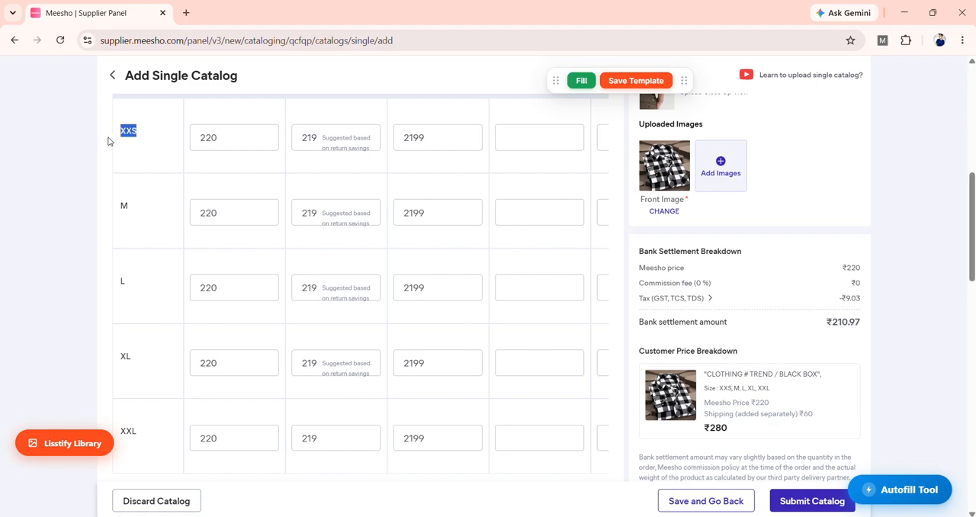
{"action": "left_click", "coordinate": [128, 153]}
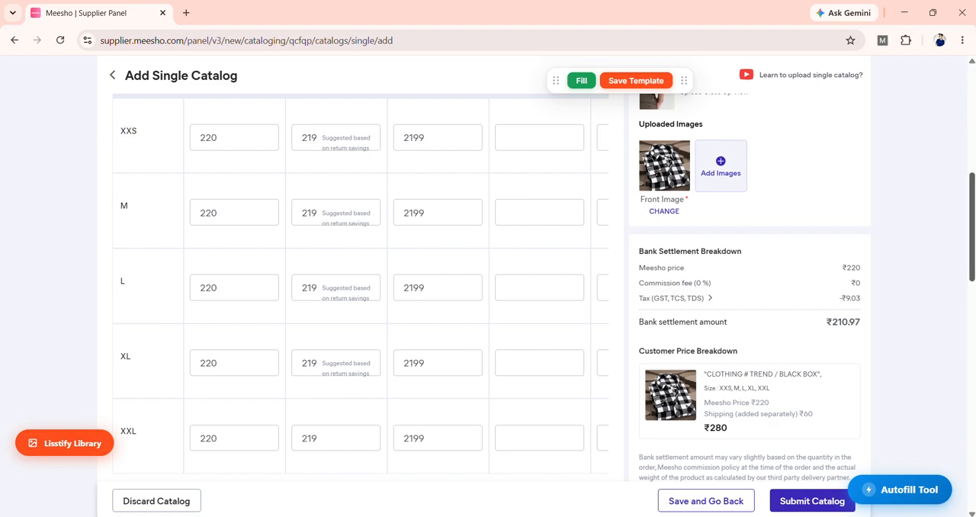
Step: Stop copying price details to all sizes, and set the XXS Meesho Price to 40 and Wrong/Defective Returns Price to 12
{"action": "scroll", "coordinate": [811, 207], "scroll_direction": "up", "scroll_amount": 2}
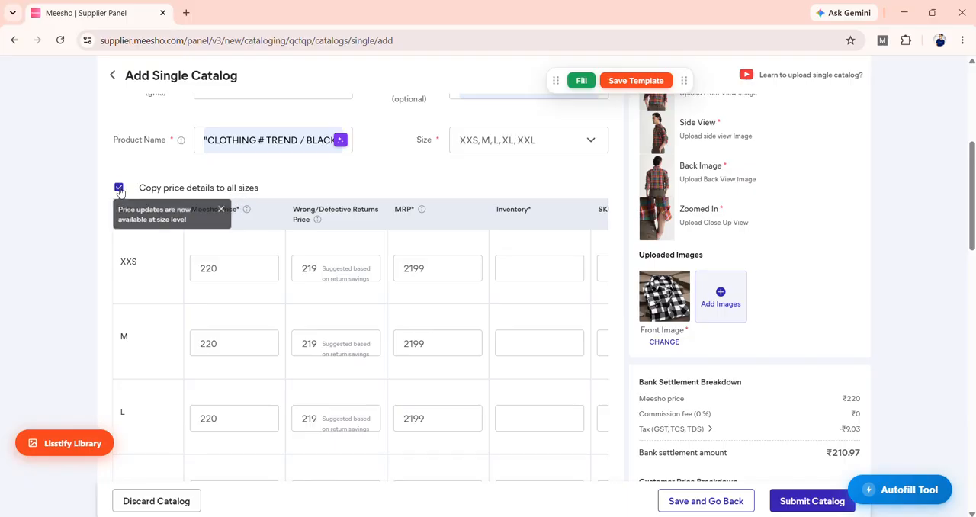
{"action": "left_click", "coordinate": [229, 271]}
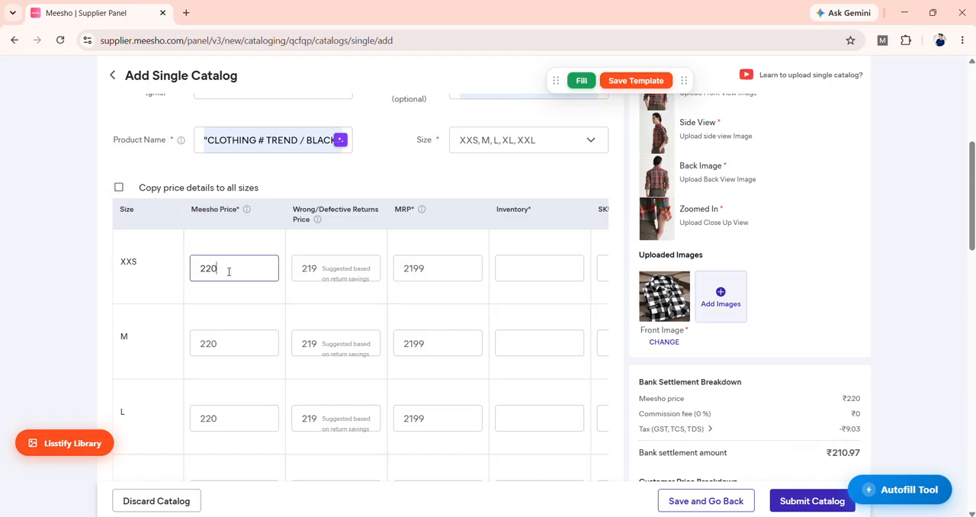
{"action": "key", "text": "BackSpace"}
{"action": "key", "text": "BackSpace"}
{"action": "key", "text": "BackSpace"}
{"action": "type", "text": "40"}
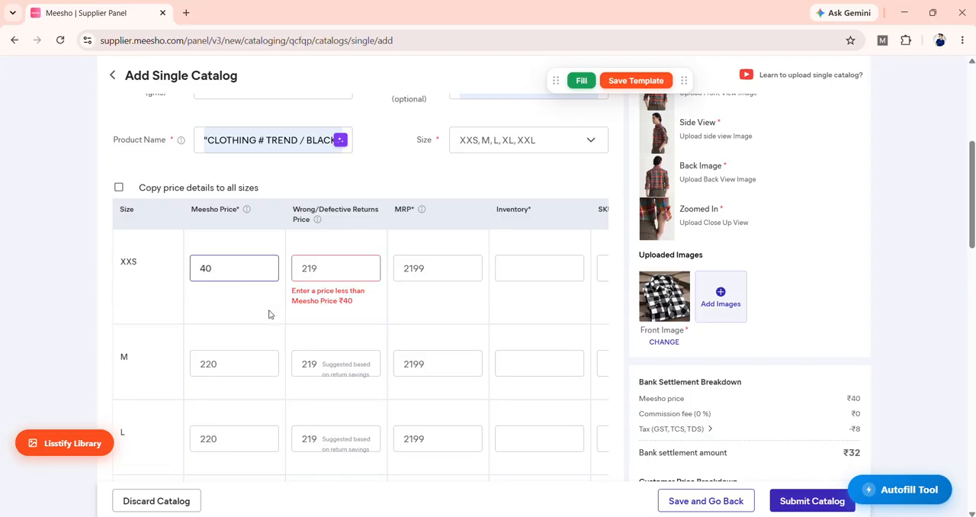
{"action": "key", "text": "Tab"}
{"action": "type", "text": "12"}
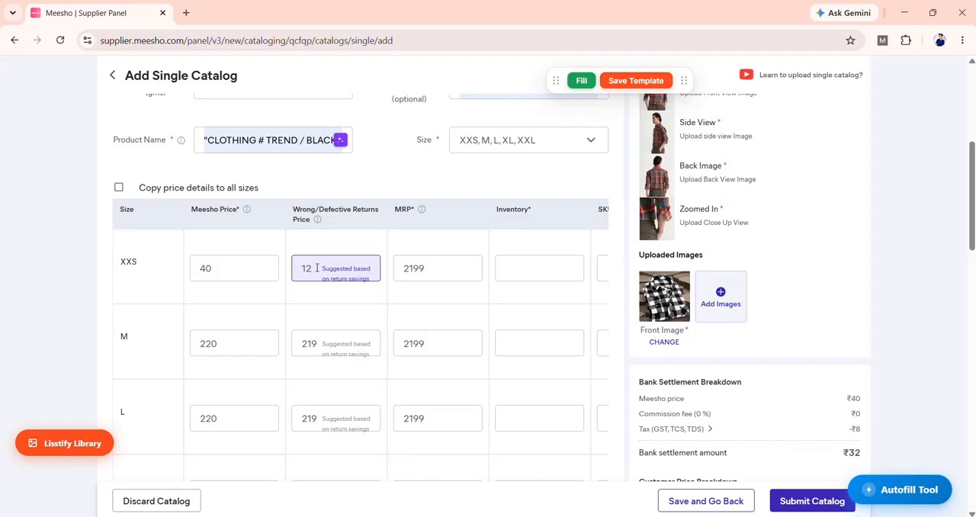
Step: Review the XXS row's Meesho and Wrong/Defective Returns prices alongside the bank settlement and customer price breakdowns
{"action": "scroll", "coordinate": [936, 268], "scroll_direction": "down", "scroll_amount": 3}
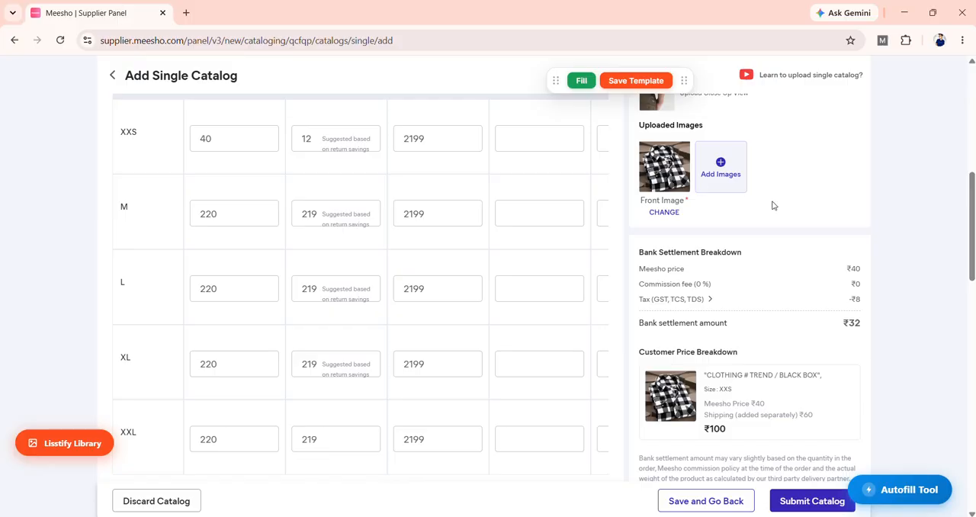
{"action": "left_click_drag", "start_coordinate": [974, 231], "coordinate": [974, 230]}
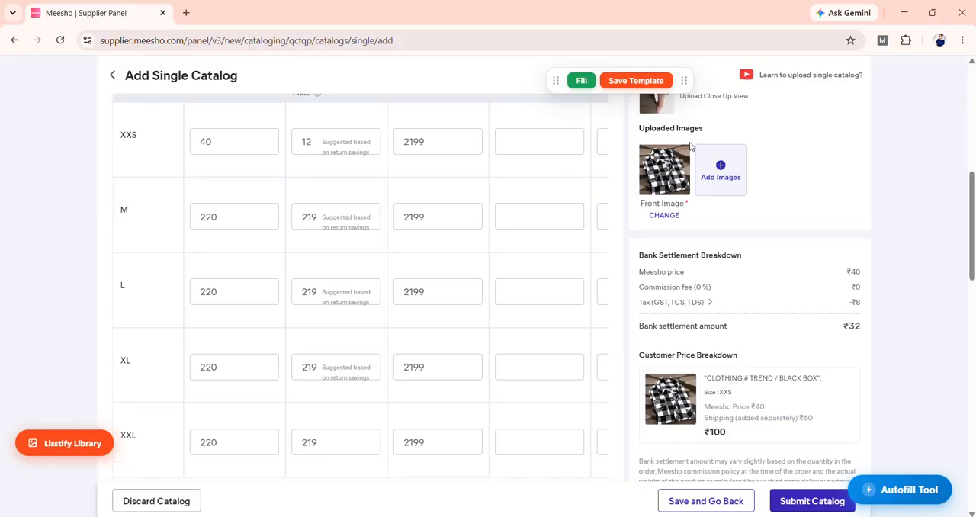
{"action": "left_click", "coordinate": [318, 148]}
{"action": "left_click_drag", "start_coordinate": [318, 148], "coordinate": [304, 150]}
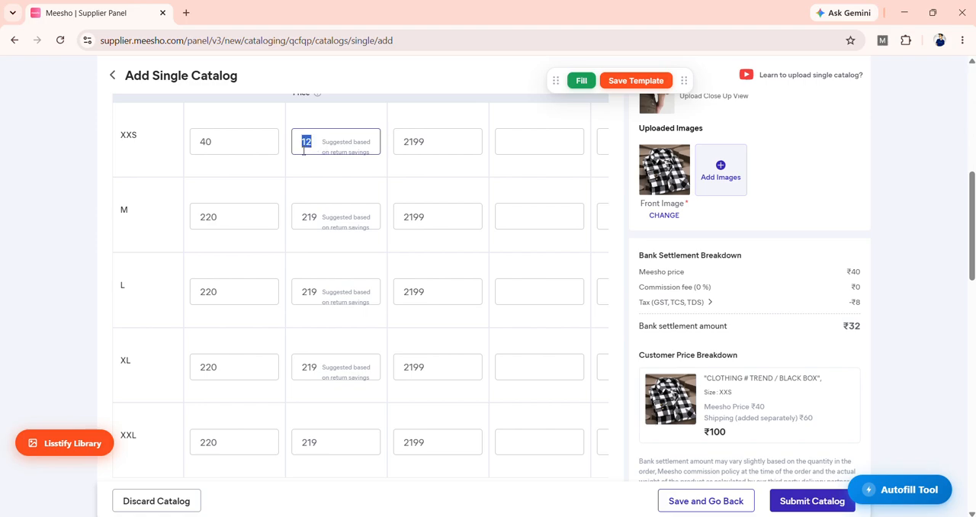
{"action": "left_click", "coordinate": [323, 191]}
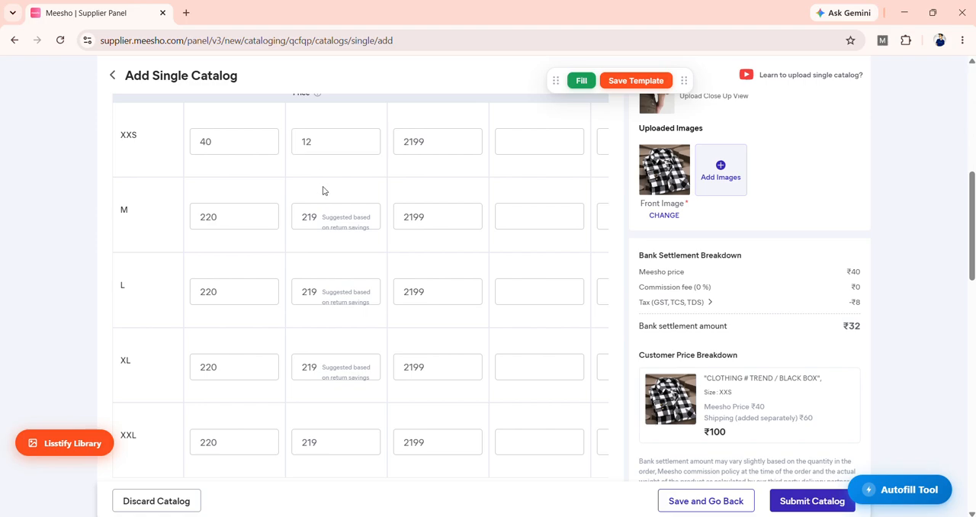
{"action": "double_click", "coordinate": [308, 144]}
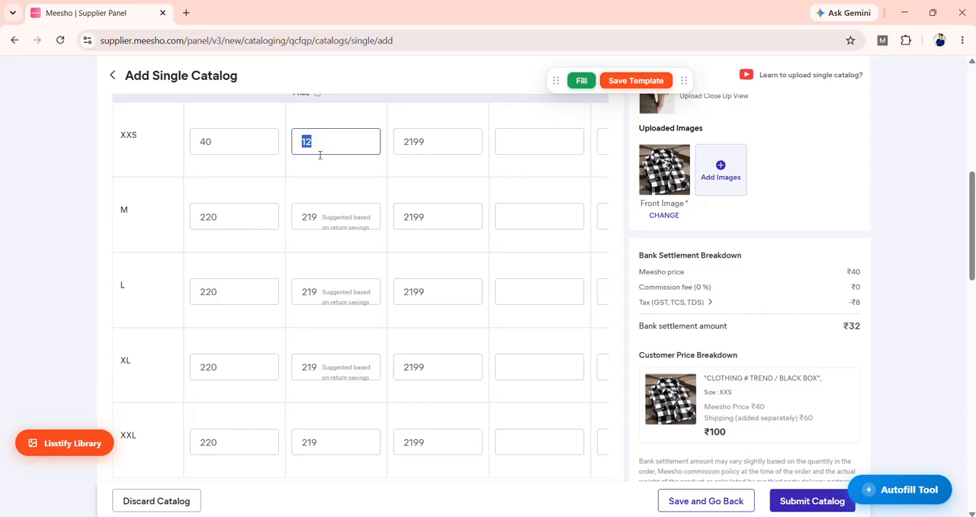
{"action": "left_click", "coordinate": [322, 162]}
{"action": "left_click", "coordinate": [257, 136]}
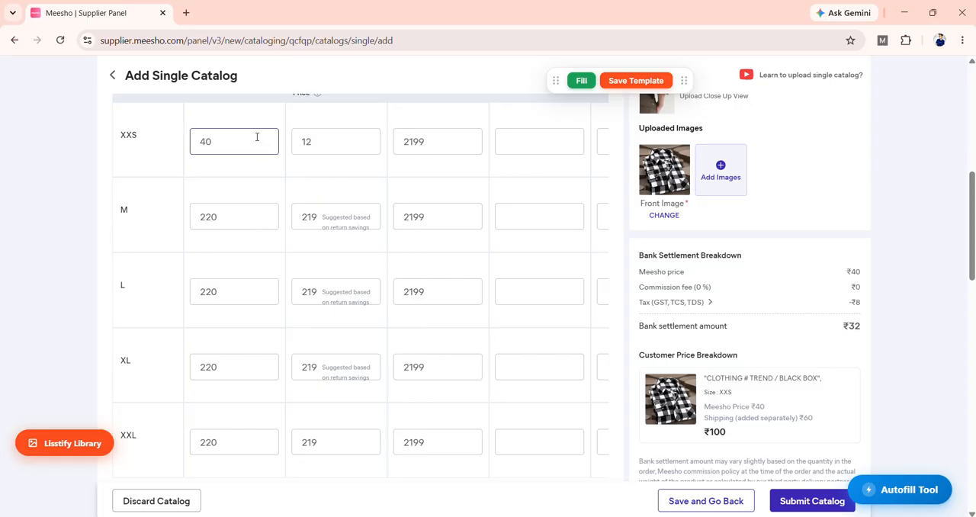
{"action": "left_click", "coordinate": [257, 167]}
{"action": "left_click", "coordinate": [245, 150]}
Step: Examine the total customer price for size XXS in the Customer Price Breakdown
{"action": "left_click_drag", "start_coordinate": [736, 437], "coordinate": [679, 453]}
{"action": "left_click", "coordinate": [699, 447]}
{"action": "left_click", "coordinate": [698, 440]}
{"action": "left_click", "coordinate": [702, 440]}
{"action": "left_click", "coordinate": [701, 440]}
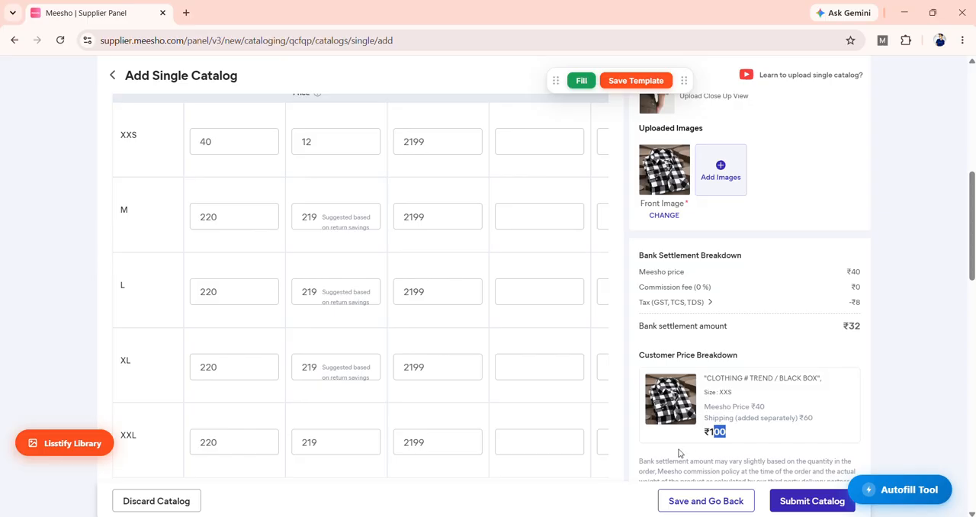
{"action": "left_click", "coordinate": [687, 447]}
Step: Compare the customer price totals for sizes XL and XXS in the Customer Price Breakdown
{"action": "left_click", "coordinate": [252, 368]}
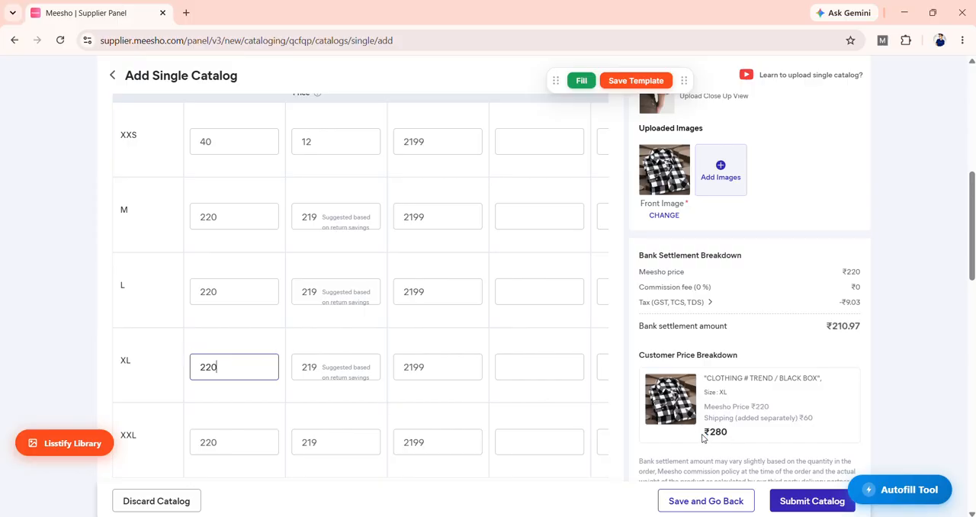
{"action": "left_click_drag", "start_coordinate": [702, 434], "coordinate": [727, 436]}
{"action": "left_click", "coordinate": [738, 439]}
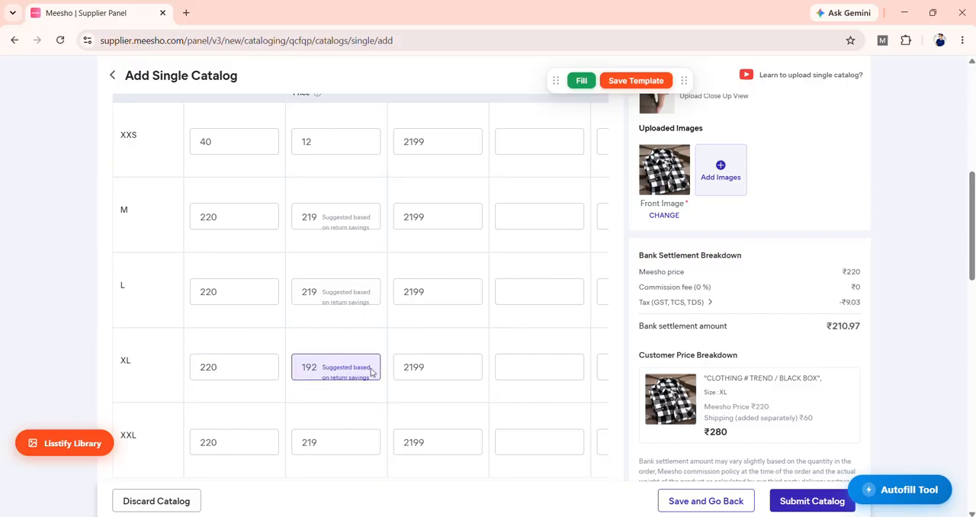
{"action": "left_click_drag", "start_coordinate": [726, 435], "coordinate": [703, 434]}
{"action": "left_click", "coordinate": [765, 447]}
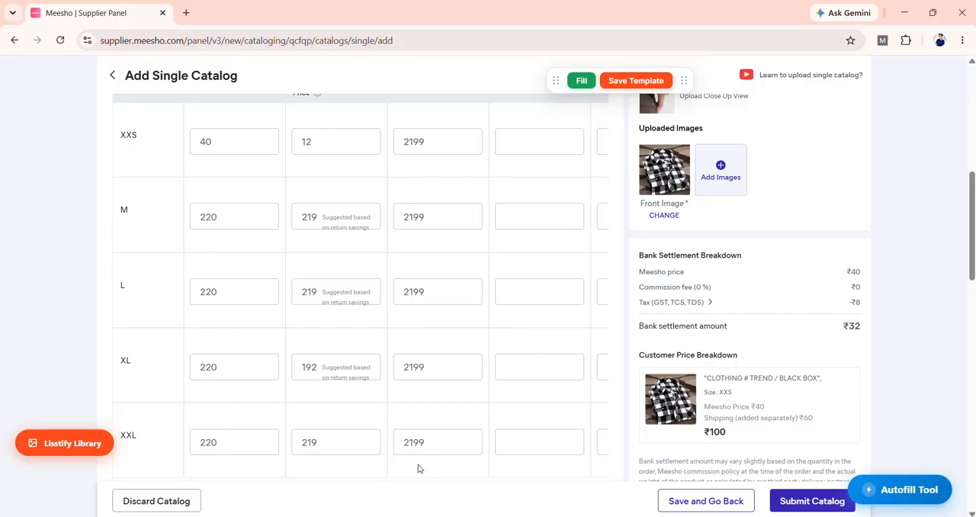
Step: Inspect the XXS size row and its Wrong/Defective Returns Price in the size table
{"action": "scroll", "coordinate": [900, 259], "scroll_direction": "up", "scroll_amount": 1}
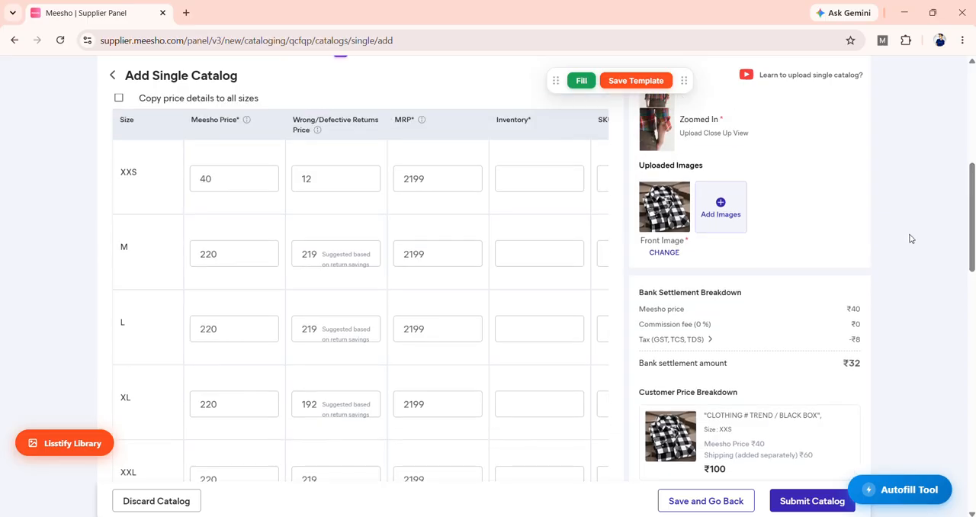
{"action": "double_click", "coordinate": [130, 181]}
{"action": "left_click", "coordinate": [150, 193]}
{"action": "left_click", "coordinate": [338, 174]}
{"action": "left_click_drag", "start_coordinate": [321, 179], "coordinate": [295, 188]}
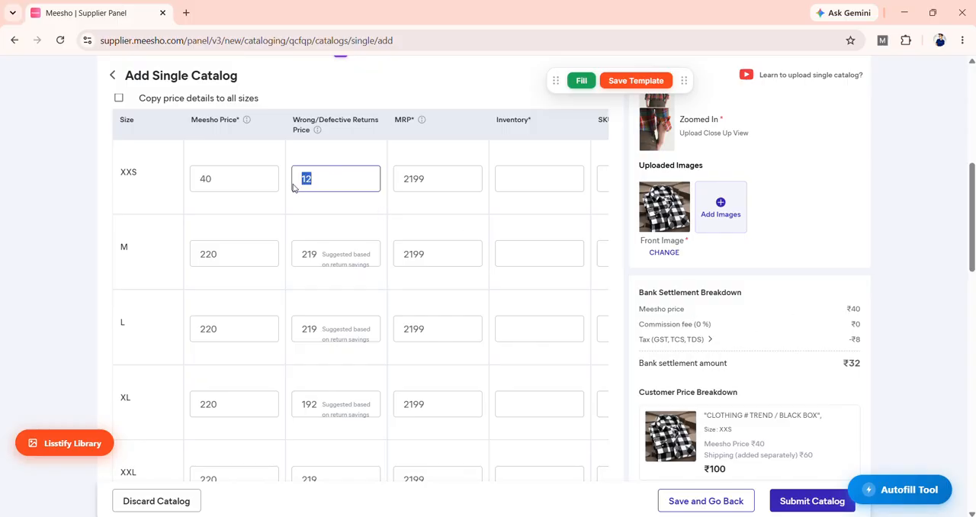
{"action": "left_click", "coordinate": [295, 196]}
{"action": "left_click_drag", "start_coordinate": [313, 178], "coordinate": [288, 190]}
{"action": "left_click", "coordinate": [313, 209]}
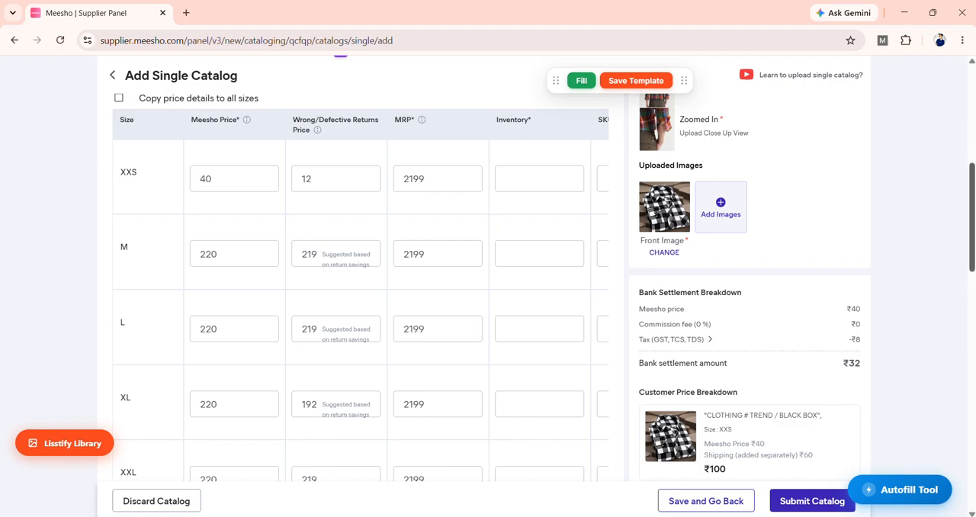
Step: Review the product details from the start of the form through the size table to the XXS Meesho Price
{"action": "left_click_drag", "start_coordinate": [973, 250], "coordinate": [973, 155]}
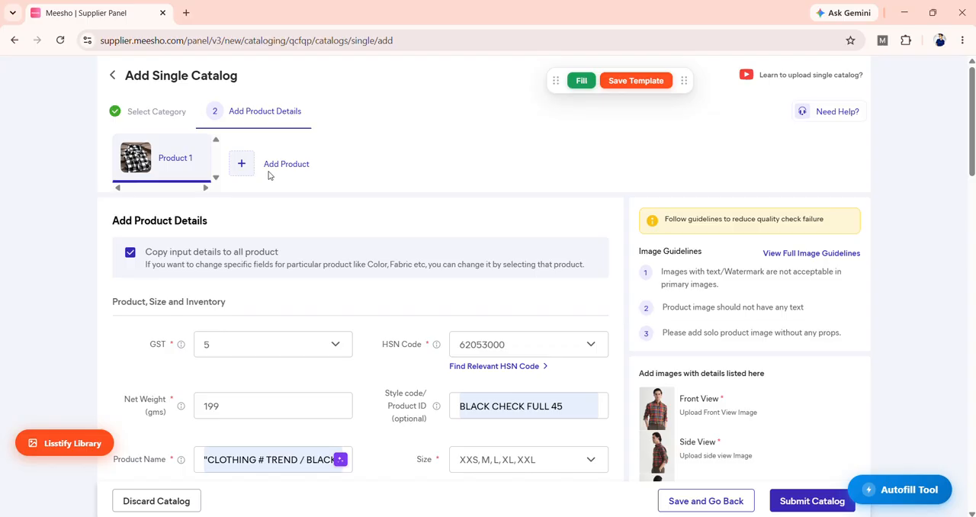
{"action": "scroll", "coordinate": [268, 175], "scroll_direction": "down", "scroll_amount": 1}
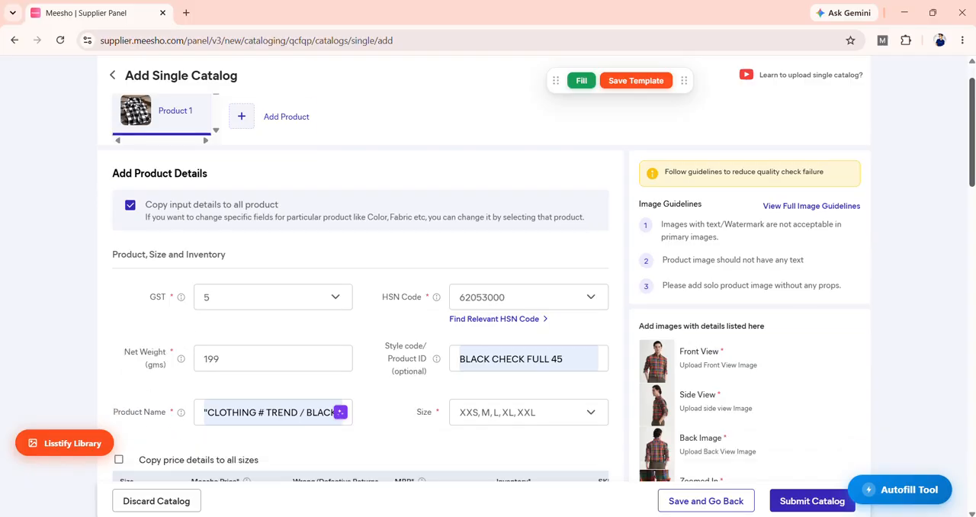
{"action": "scroll", "coordinate": [488, 305], "scroll_direction": "down", "scroll_amount": 3}
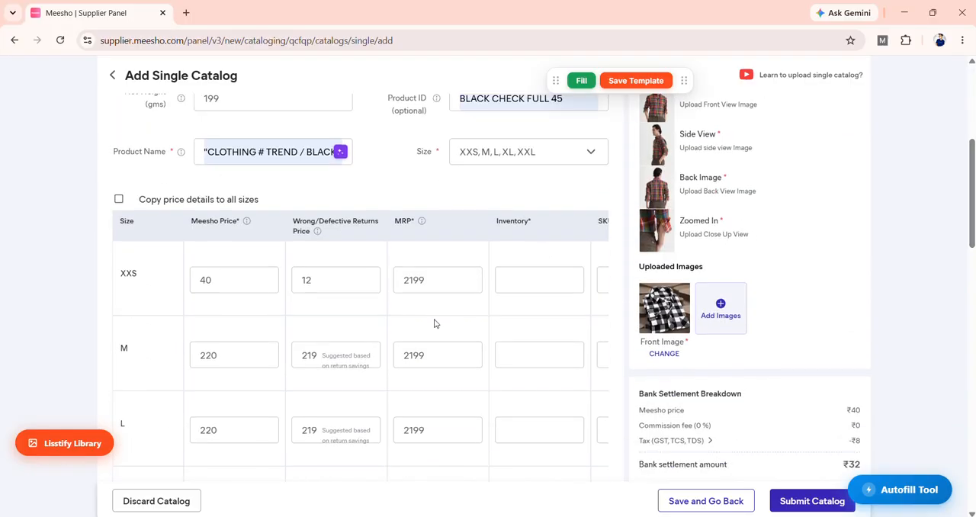
{"action": "scroll", "coordinate": [362, 310], "scroll_direction": "up", "scroll_amount": 4}
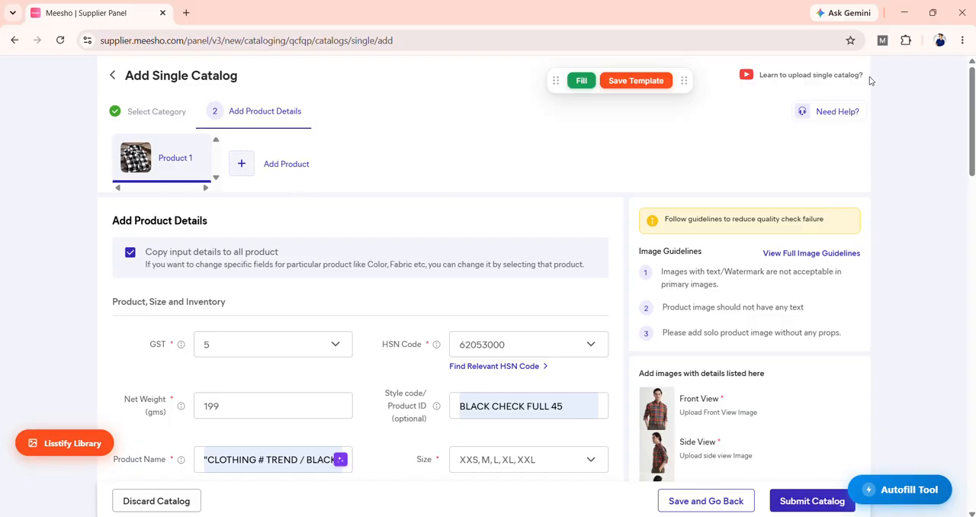
{"action": "left_click_drag", "start_coordinate": [973, 99], "coordinate": [973, 199]}
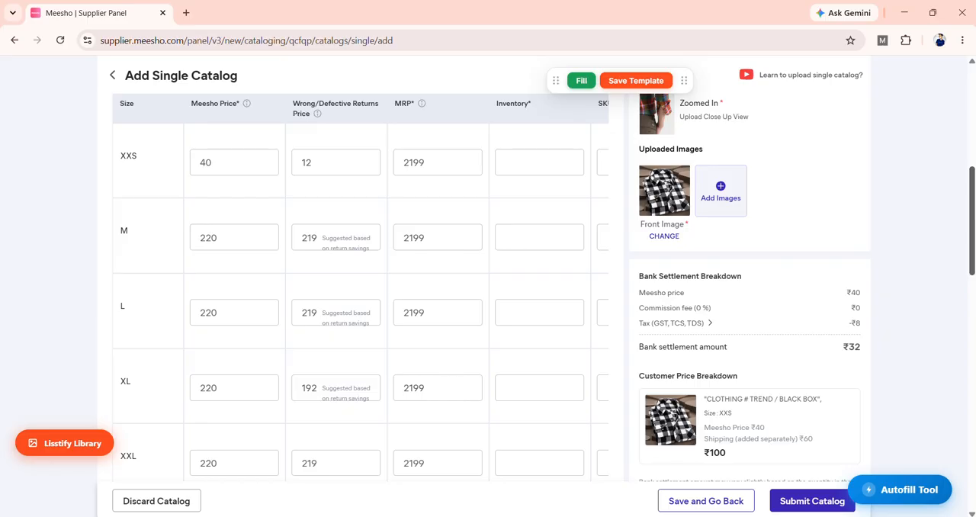
{"action": "left_click_drag", "start_coordinate": [972, 199], "coordinate": [973, 201]}
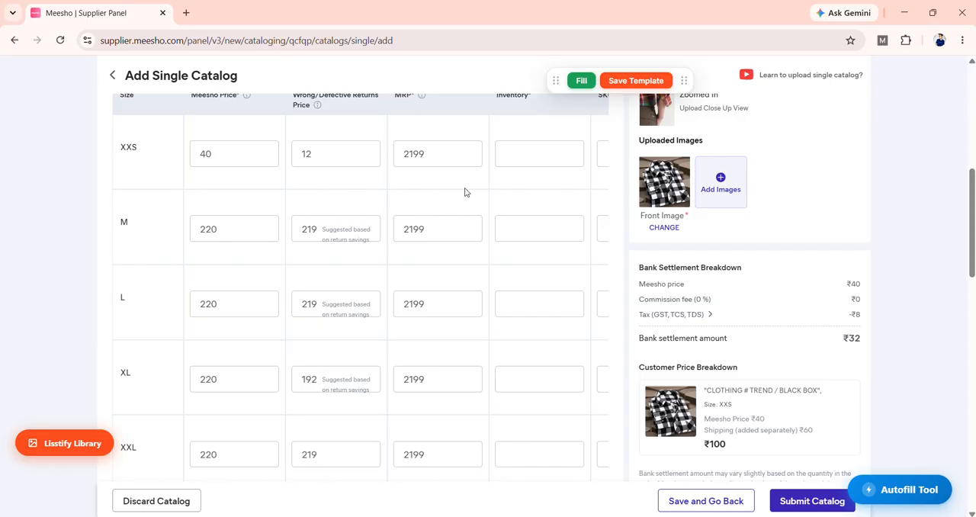
{"action": "mouse_move", "coordinate": [972, 206]}
{"action": "left_mouse_down"}
{"action": "mouse_move", "coordinate": [972, 232]}
{"action": "mouse_move", "coordinate": [973, 211]}
{"action": "left_mouse_up"}
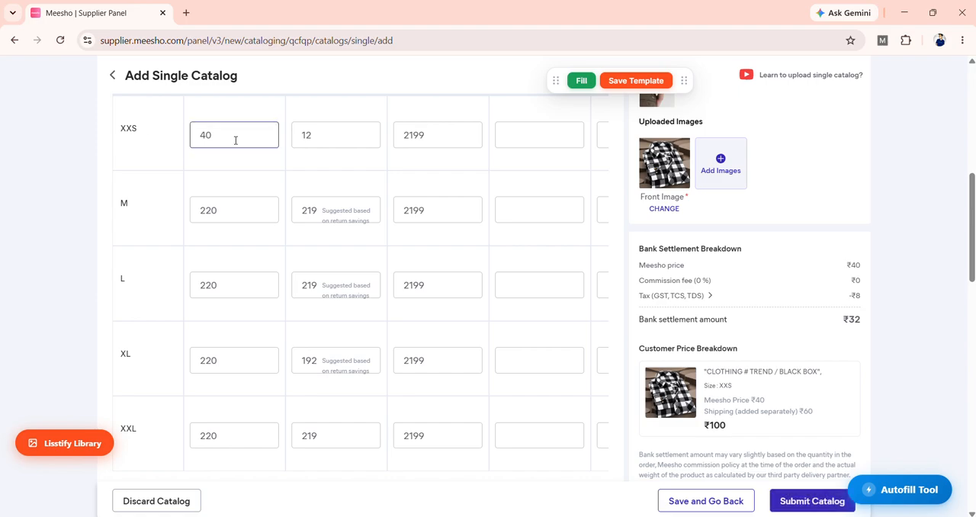
{"action": "left_click_drag", "start_coordinate": [197, 144], "coordinate": [210, 168]}
{"action": "left_click", "coordinate": [220, 155]}
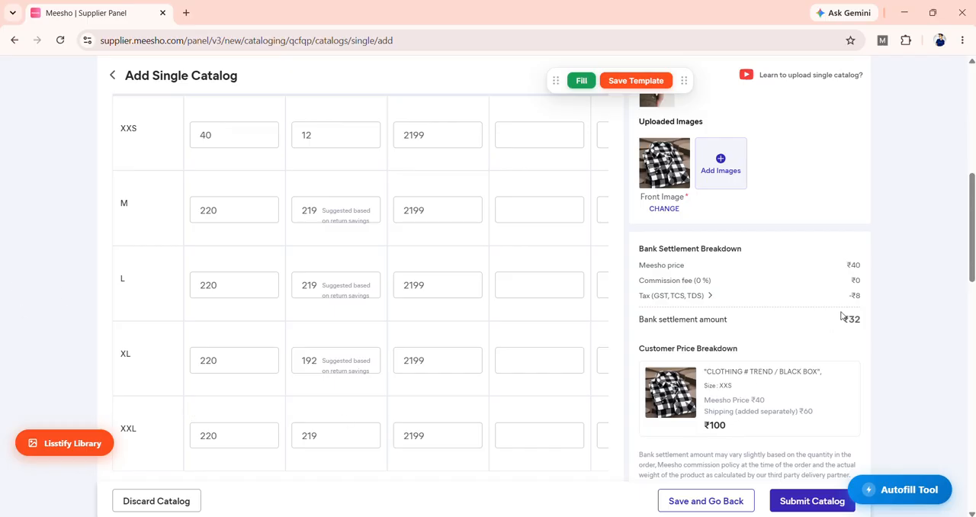
Step: Check the Product Name field, the remaining size rows and the price breakdowns down to the Product Details section
{"action": "scroll", "coordinate": [652, 259], "scroll_direction": "up", "scroll_amount": 2}
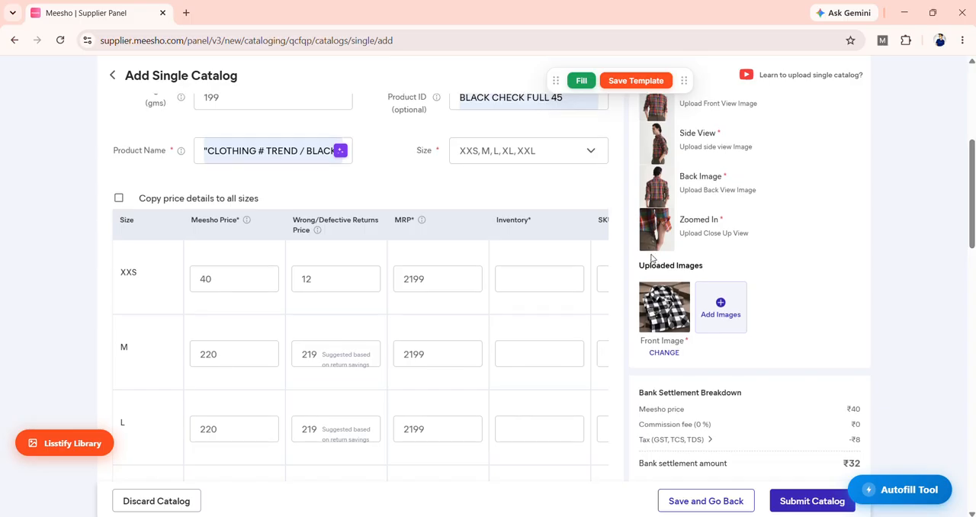
{"action": "left_click", "coordinate": [202, 155]}
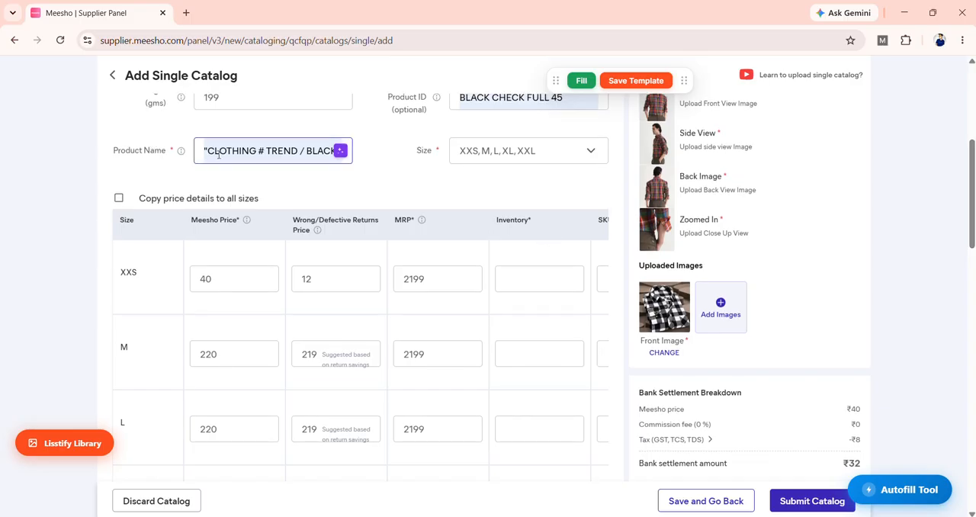
{"action": "mouse_move", "coordinate": [971, 226]}
{"action": "left_mouse_down"}
{"action": "mouse_move", "coordinate": [972, 272]}
{"action": "mouse_move", "coordinate": [971, 238]}
{"action": "left_mouse_up"}
{"action": "left_click", "coordinate": [411, 176]}
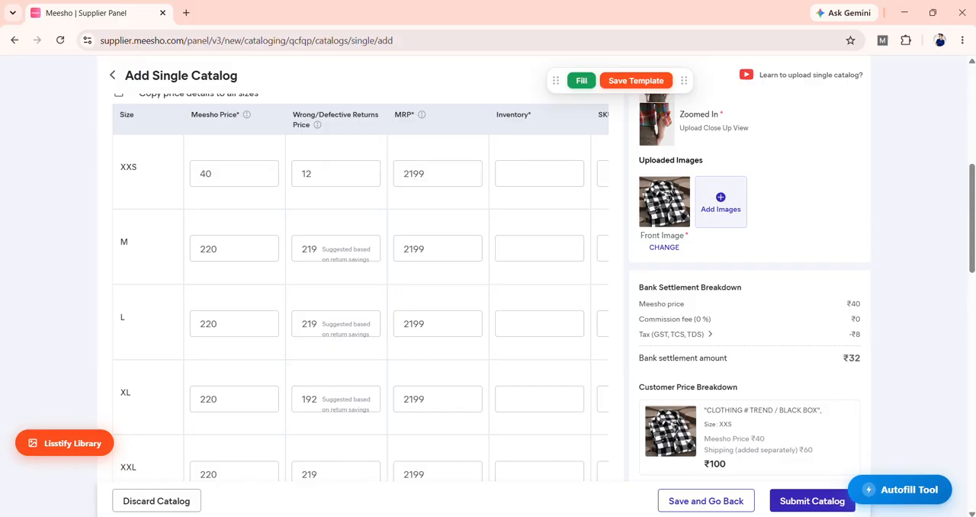
{"action": "left_click_drag", "start_coordinate": [972, 253], "coordinate": [972, 282]}
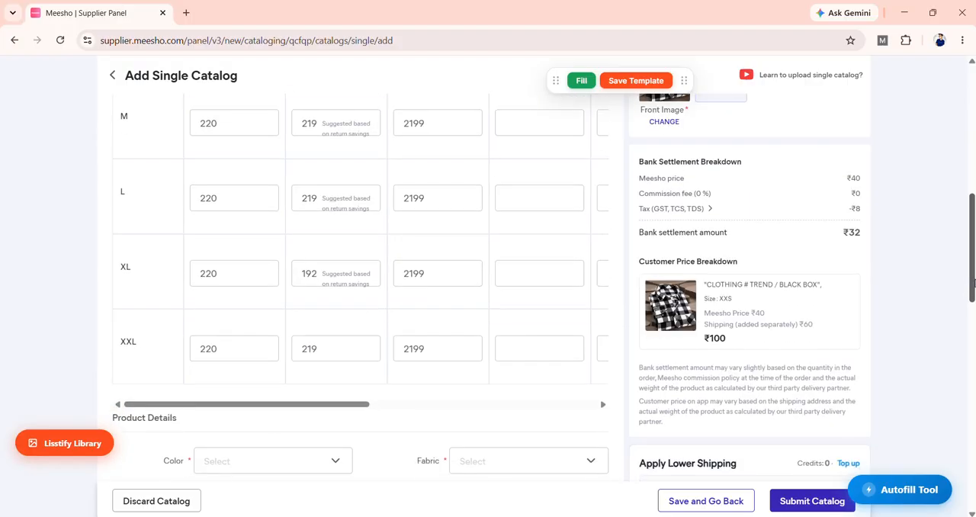
{"action": "left_click", "coordinate": [810, 502]}
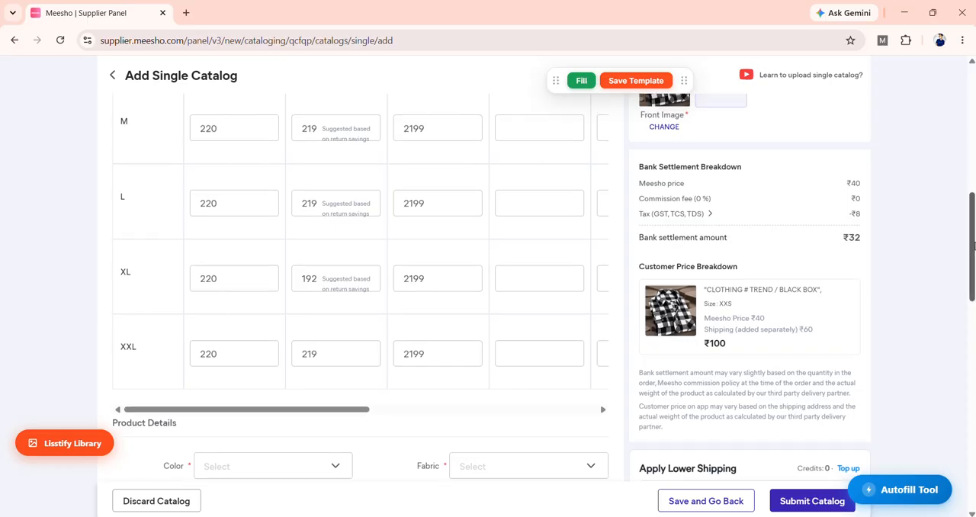
Step: Recheck the Wrong/Defective Returns Price entered for size XXS against the other sizes
{"action": "scroll", "coordinate": [921, 303], "scroll_direction": "up", "scroll_amount": 1}
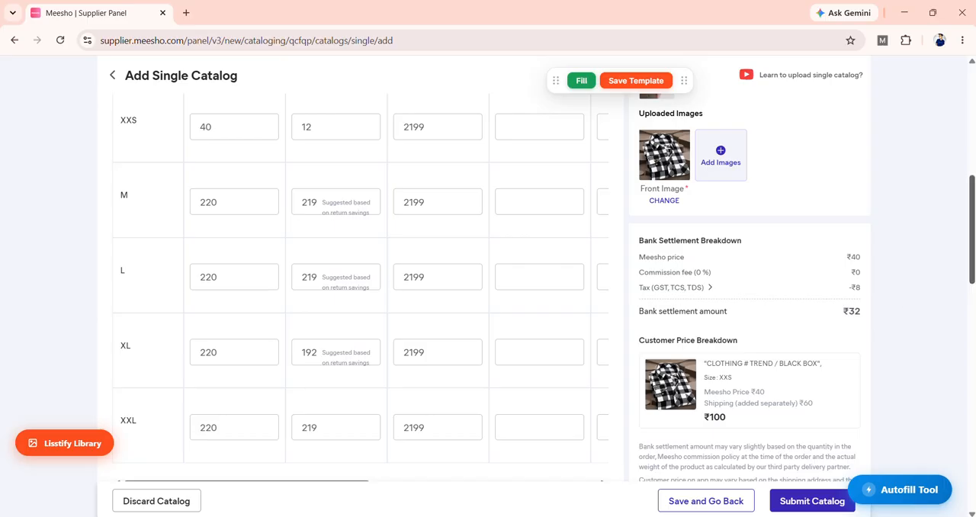
{"action": "scroll", "coordinate": [269, 252], "scroll_direction": "up", "scroll_amount": 1}
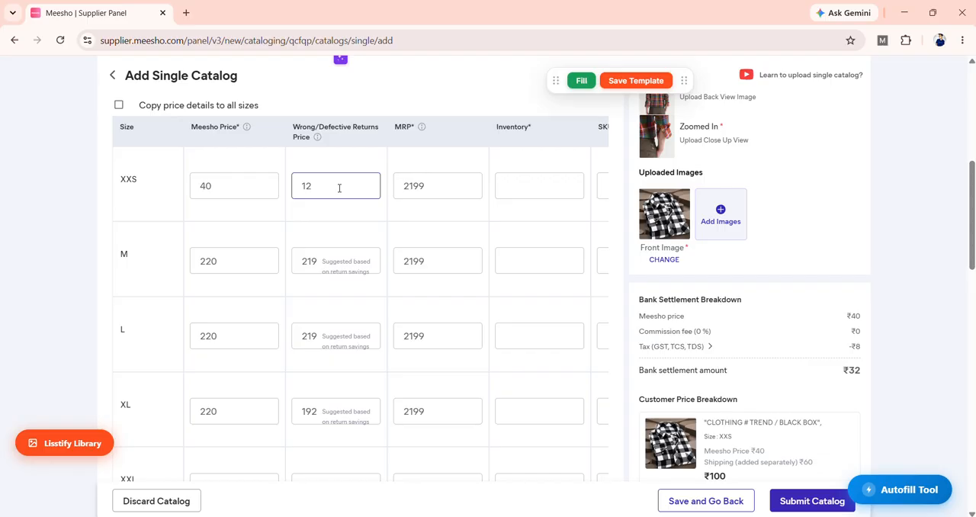
{"action": "left_click", "coordinate": [183, 219]}
{"action": "left_click", "coordinate": [326, 183]}
{"action": "left_click_drag", "start_coordinate": [330, 190], "coordinate": [281, 194]}
{"action": "left_click", "coordinate": [329, 187]}
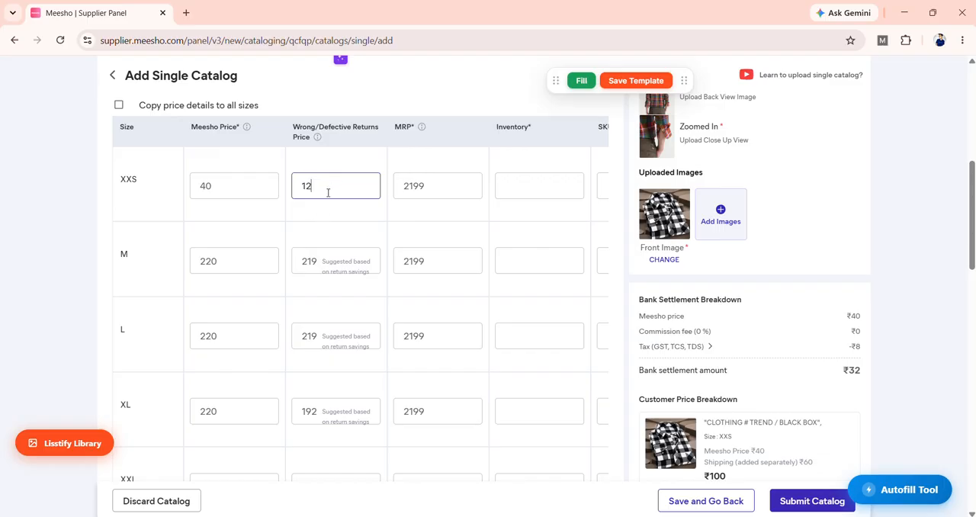